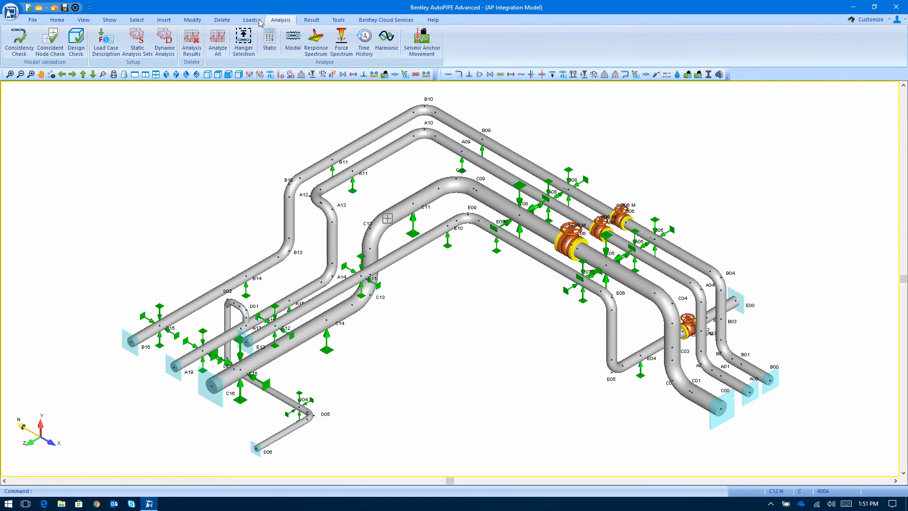
Review the X, Y and Z accelerations of static earthquake load cases E1 to E4.
{"action": "left_click", "coordinate": [250, 20]}
{"action": "left_click", "coordinate": [28, 52]}
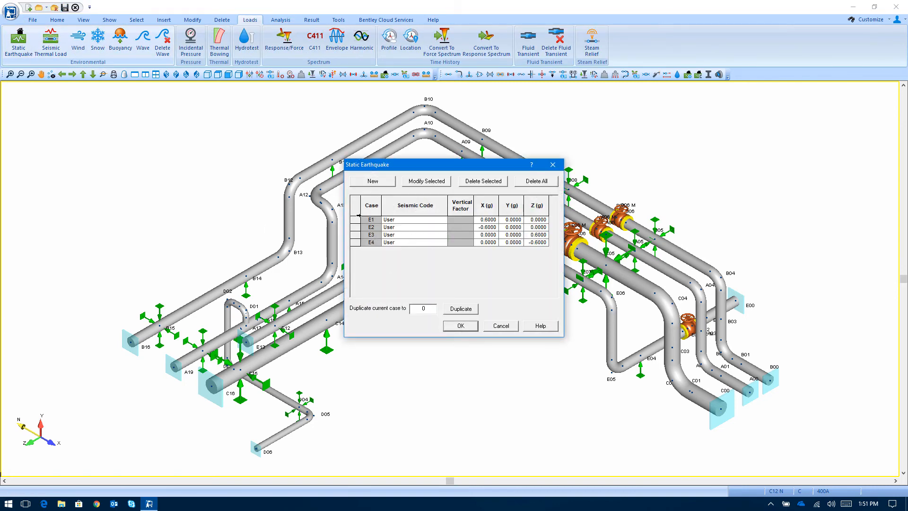
{"action": "left_click", "coordinate": [356, 219]}
{"action": "left_click", "coordinate": [355, 227]}
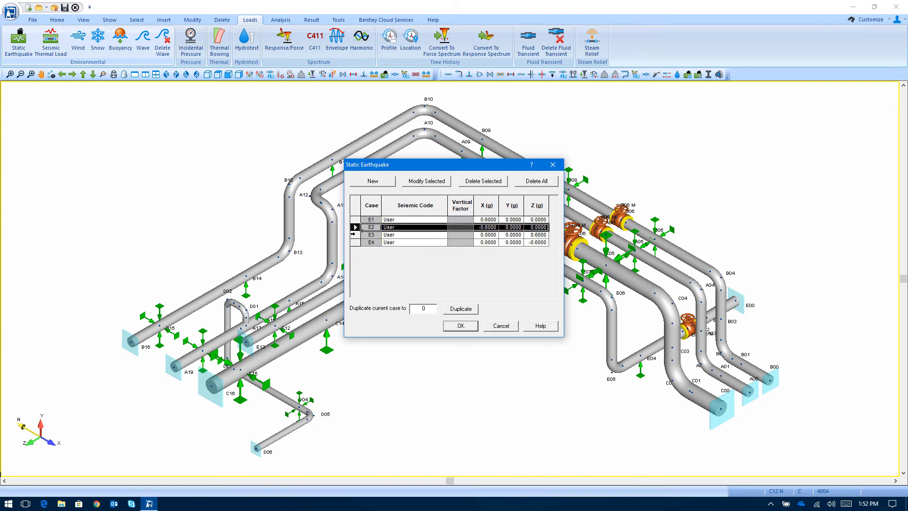
{"action": "left_click", "coordinate": [354, 234]}
{"action": "left_click", "coordinate": [354, 242]}
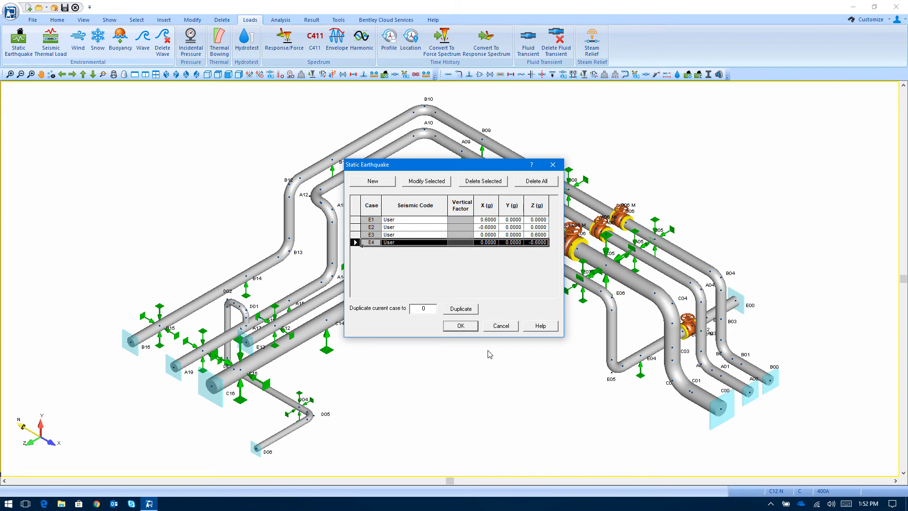
{"action": "left_click", "coordinate": [463, 326]}
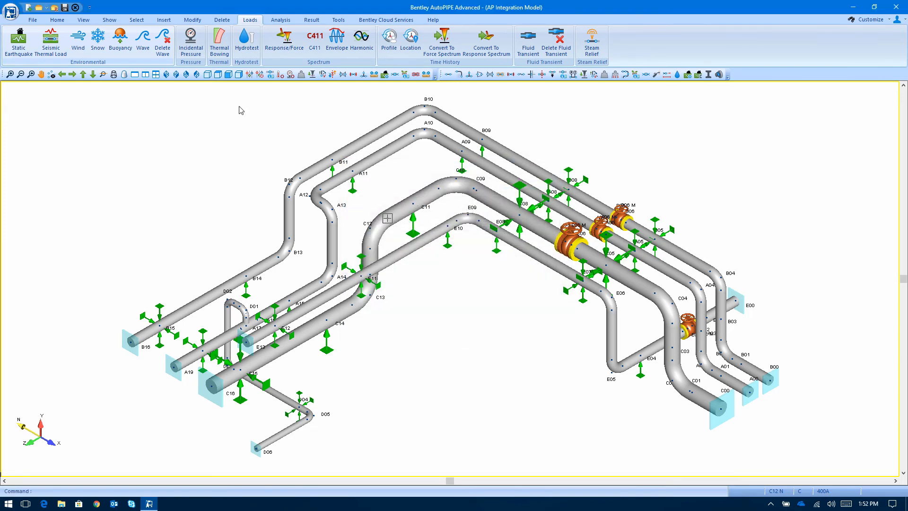
Review the Case 1 and Case 2 pressures and temperatures of all pipes in the input grid.
{"action": "left_click", "coordinate": [57, 19]}
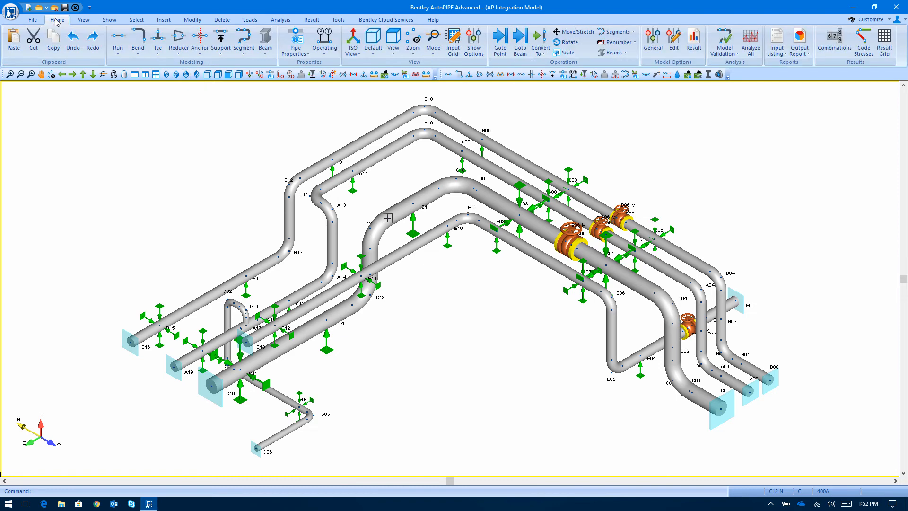
{"action": "left_click", "coordinate": [453, 41]}
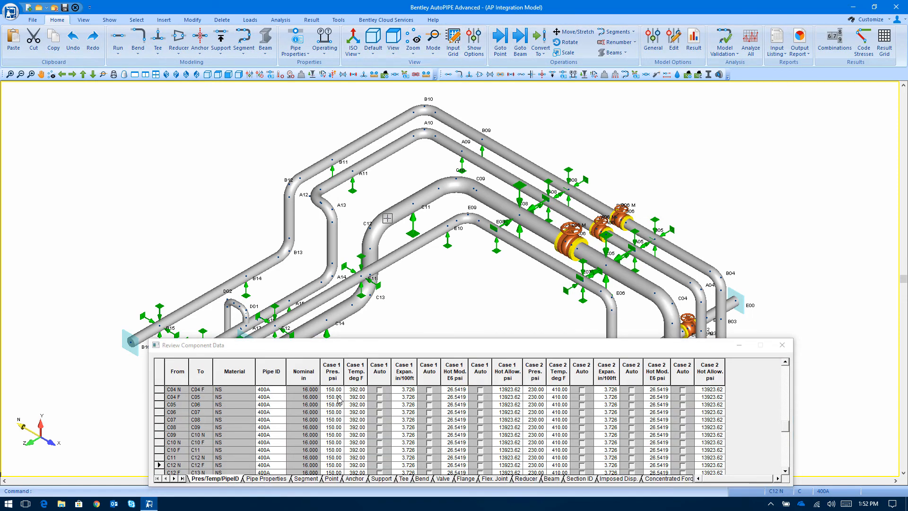
{"action": "left_click", "coordinate": [337, 369]}
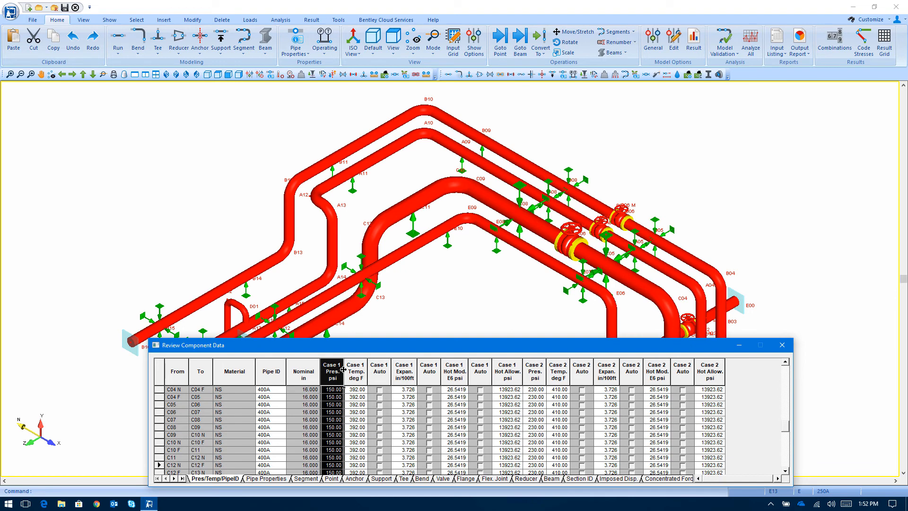
{"action": "left_click", "coordinate": [354, 368]}
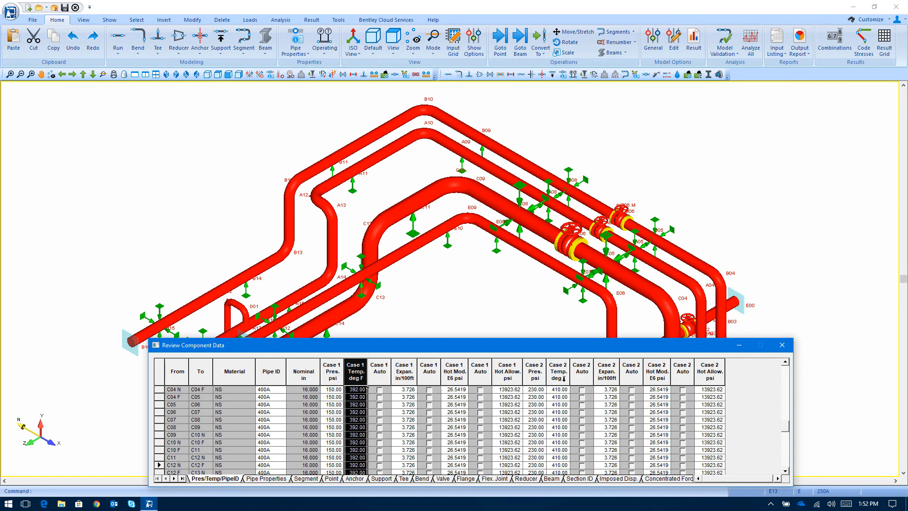
{"action": "left_click", "coordinate": [532, 372]}
{"action": "left_click", "coordinate": [554, 378]}
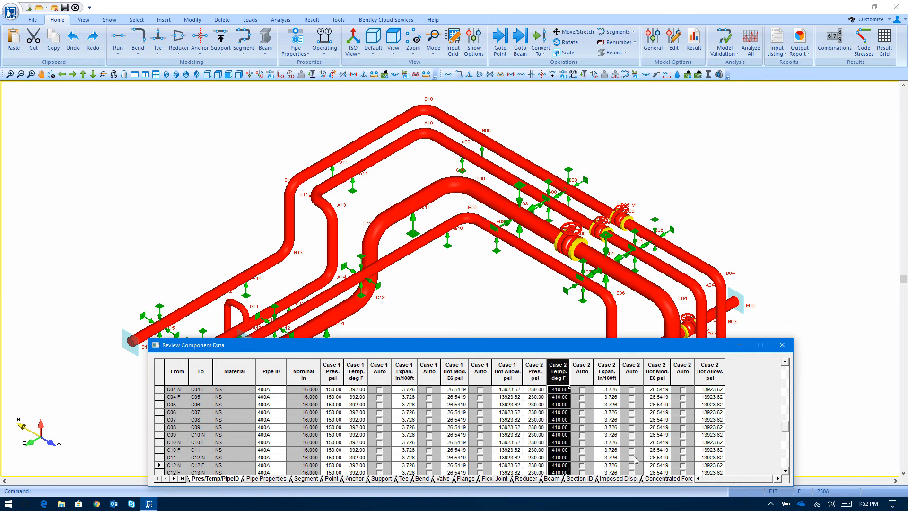
{"action": "left_click", "coordinate": [783, 345]}
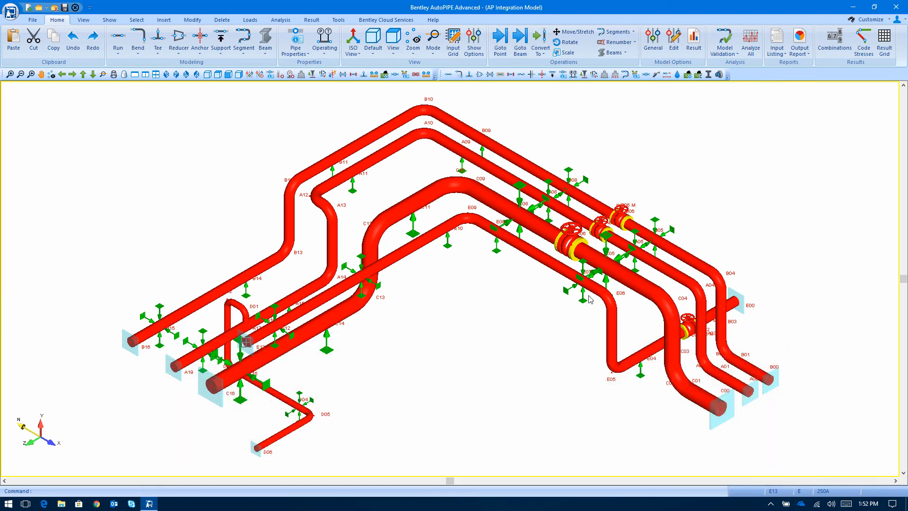
Inspect the gap settings of the V-stop support at point E10 without changing them.
{"action": "double_click", "coordinate": [448, 245]}
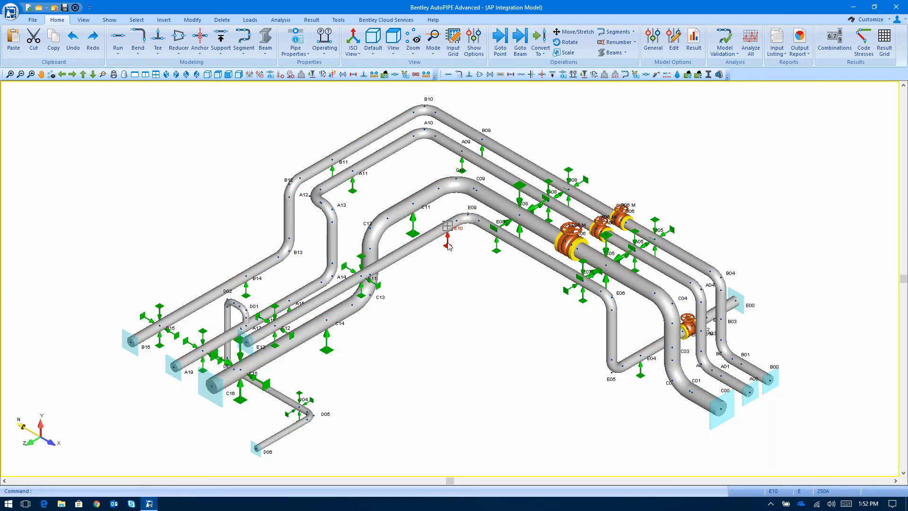
{"action": "double_click", "coordinate": [422, 266]}
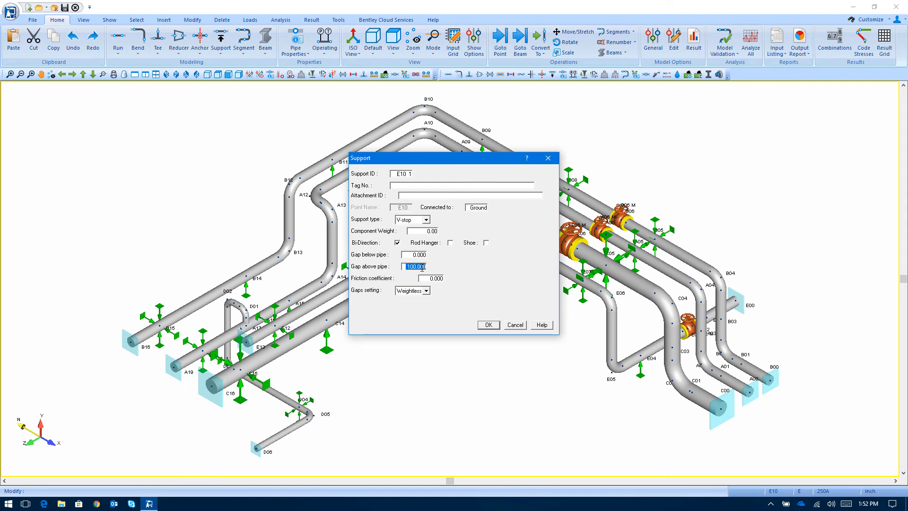
{"action": "left_click", "coordinate": [513, 326]}
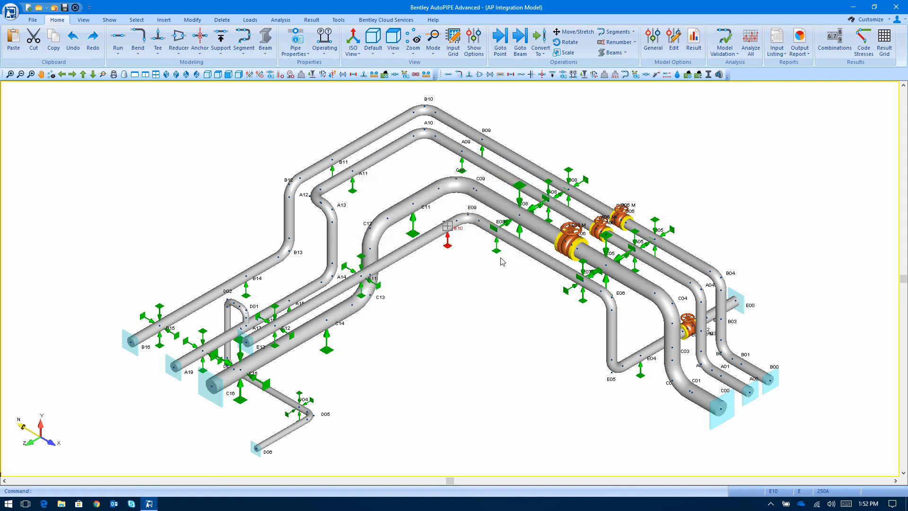
Review the non-linear and initial state occasional settings of the three static analysis sets.
{"action": "left_click", "coordinate": [281, 20]}
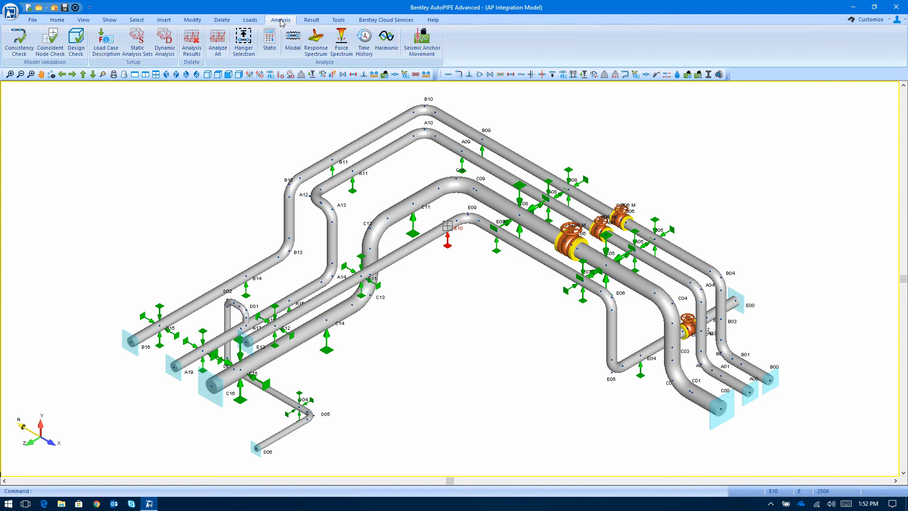
{"action": "left_click", "coordinate": [132, 52]}
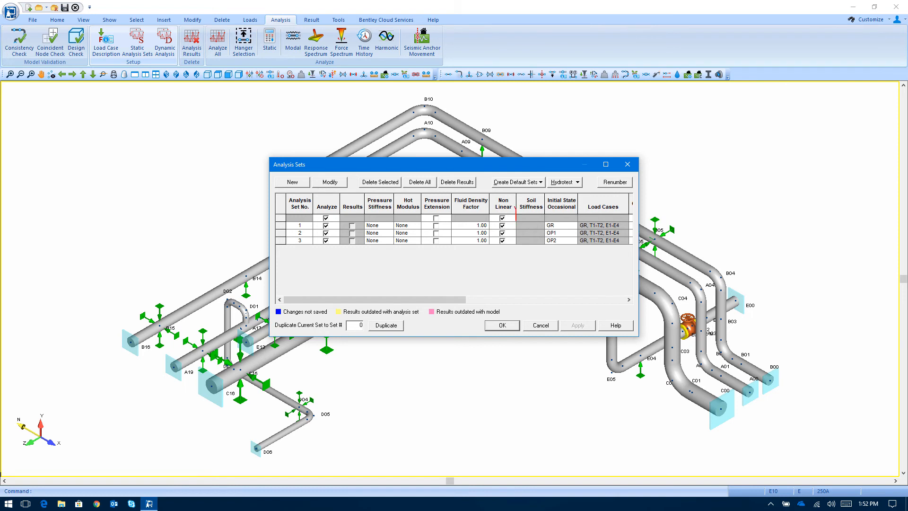
{"action": "mouse_move", "coordinate": [516, 207]}
{"action": "left_mouse_down"}
{"action": "mouse_move", "coordinate": [510, 252]}
{"action": "mouse_move", "coordinate": [509, 204]}
{"action": "left_mouse_up"}
{"action": "mouse_move", "coordinate": [575, 221]}
{"action": "left_mouse_down"}
{"action": "mouse_move", "coordinate": [559, 208]}
{"action": "mouse_move", "coordinate": [574, 267]}
{"action": "mouse_move", "coordinate": [580, 224]}
{"action": "left_mouse_up"}
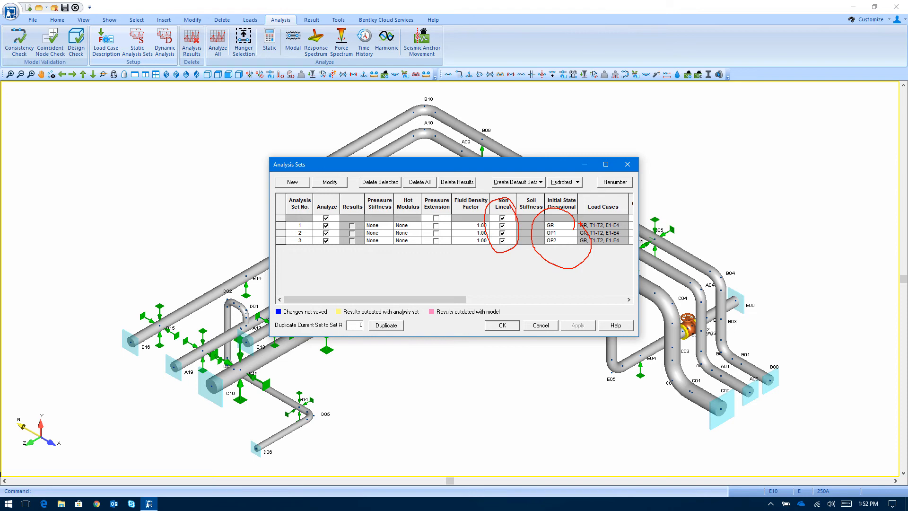
{"action": "key", "text": "Escape"}
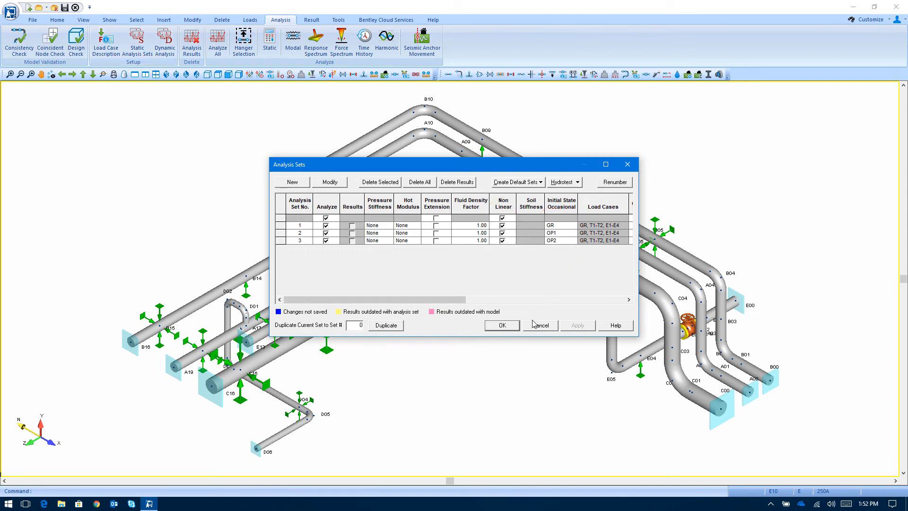
{"action": "left_click", "coordinate": [514, 327]}
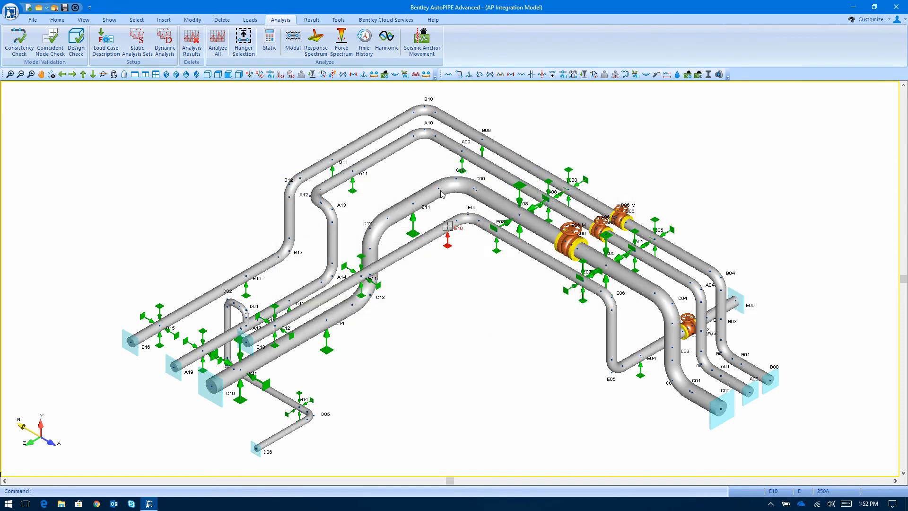
Run the static and modal analyses of the piping model, accepting the analysis warnings.
{"action": "left_click", "coordinate": [218, 46]}
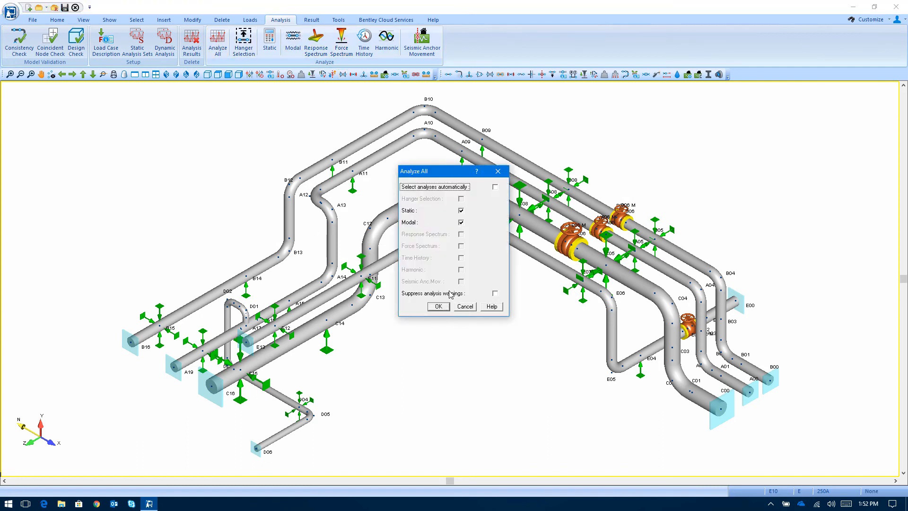
{"action": "left_click", "coordinate": [447, 307]}
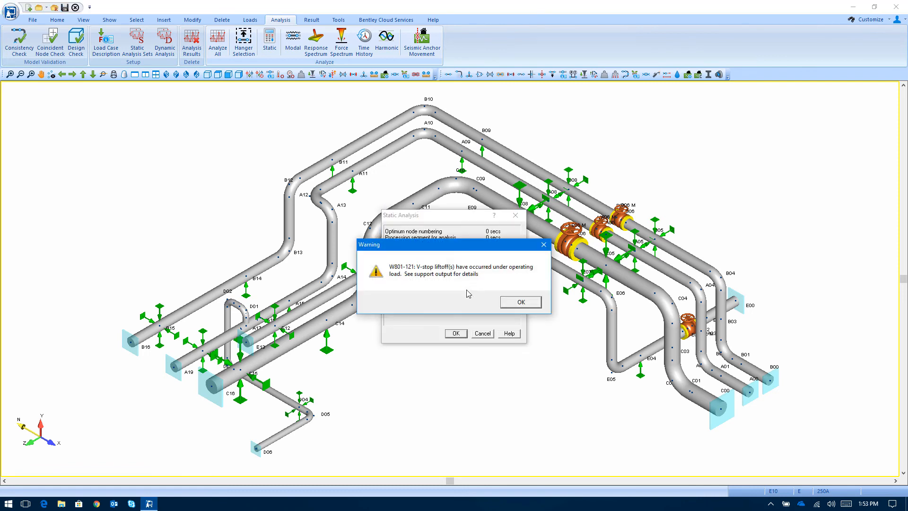
{"action": "left_click", "coordinate": [526, 306]}
{"action": "left_click", "coordinate": [521, 303]}
{"action": "left_click", "coordinate": [522, 302]}
{"action": "left_click", "coordinate": [521, 302]}
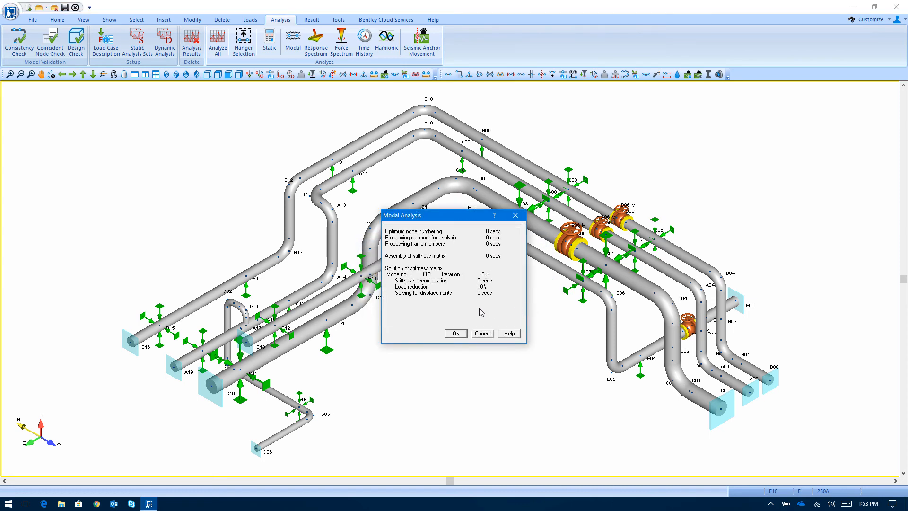
{"action": "left_click", "coordinate": [466, 274]}
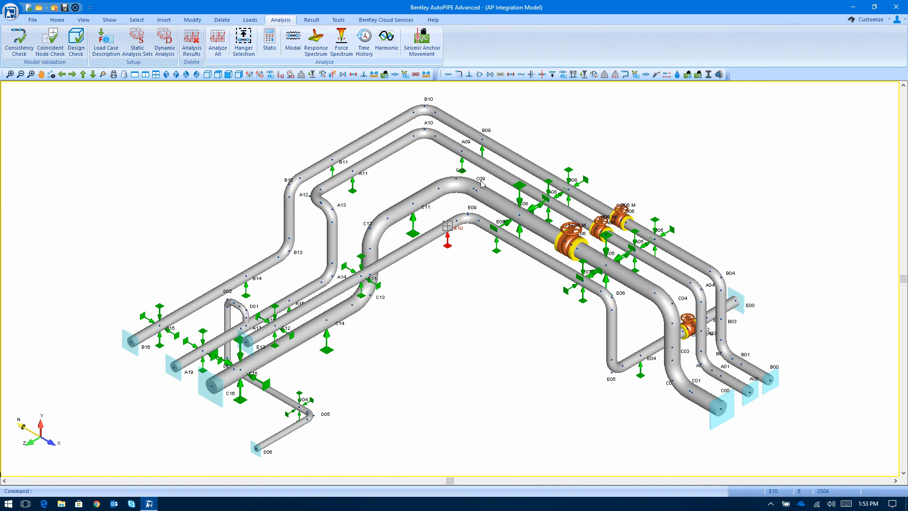
Plot the code stress ratios for all combinations on screen and examine the governing combination and stresses at point C12 N.
{"action": "left_click", "coordinate": [310, 20]}
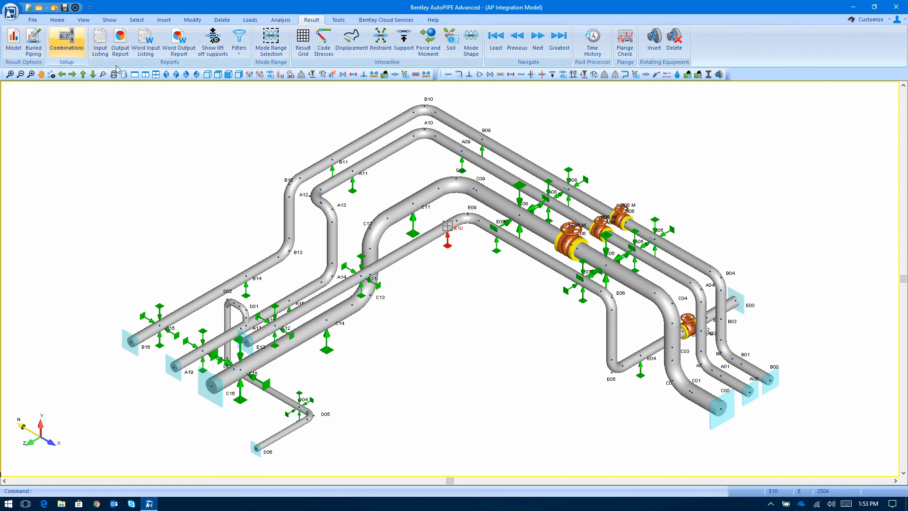
{"action": "left_click", "coordinate": [324, 44]}
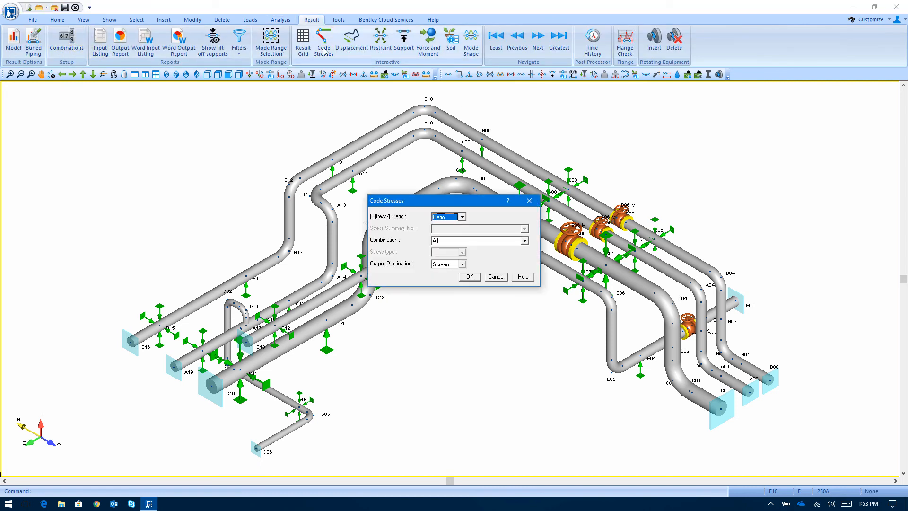
{"action": "left_click", "coordinate": [524, 241]}
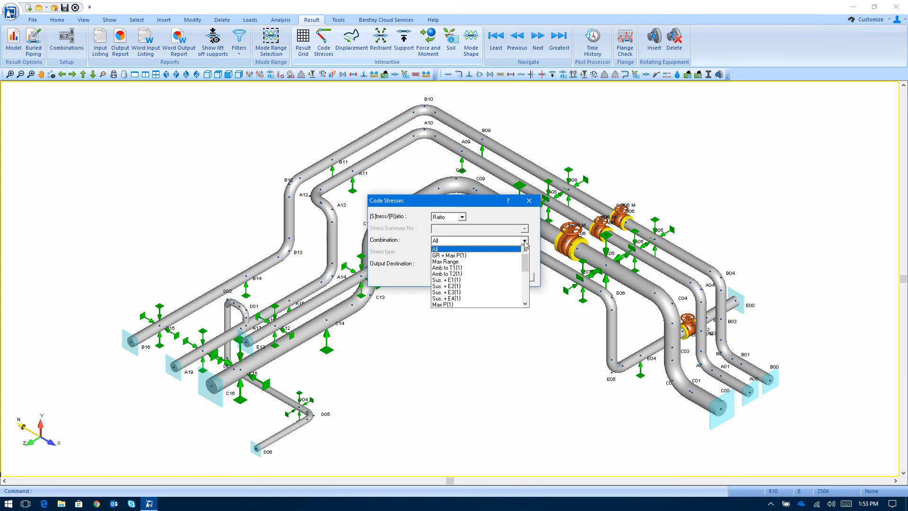
{"action": "mouse_move", "coordinate": [525, 258]}
{"action": "left_mouse_down"}
{"action": "mouse_move", "coordinate": [526, 291]}
{"action": "mouse_move", "coordinate": [526, 251]}
{"action": "left_mouse_up"}
{"action": "left_click", "coordinate": [526, 243]}
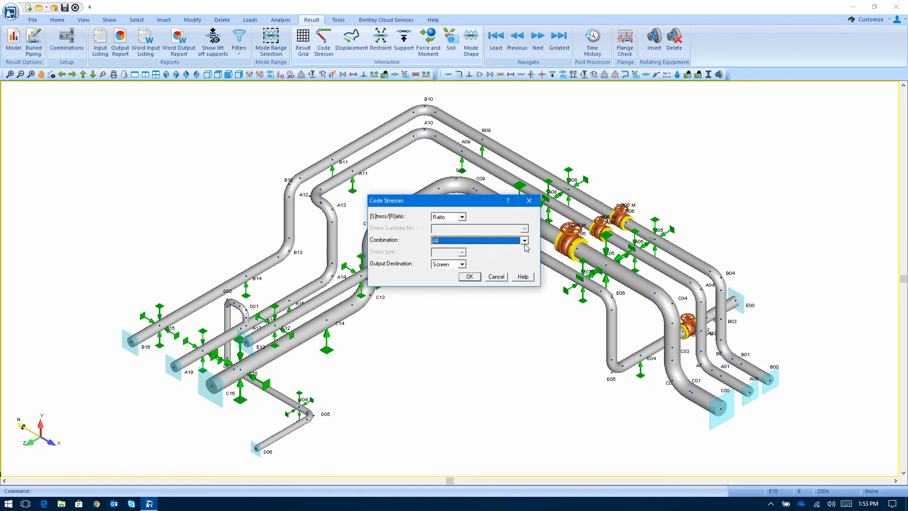
{"action": "left_click", "coordinate": [470, 278]}
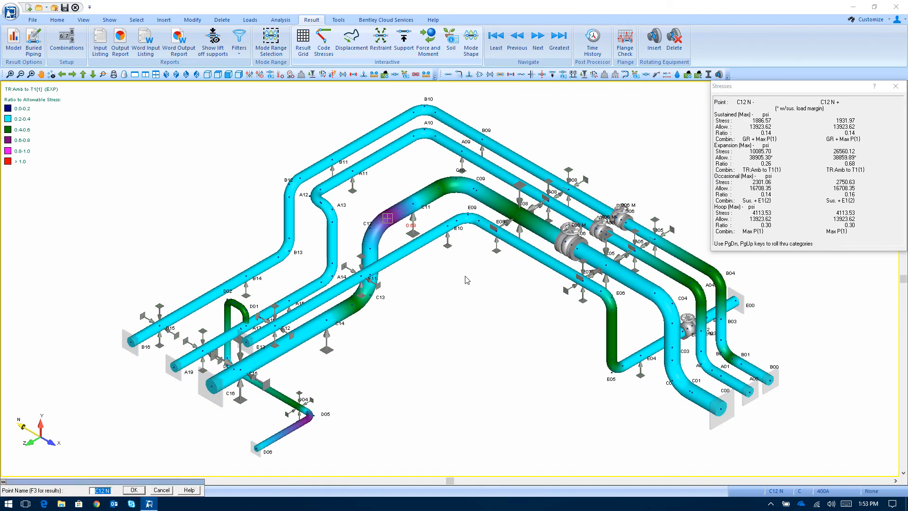
{"action": "key", "text": "ctrl+2"}
{"action": "mouse_move", "coordinate": [75, 90]}
{"action": "left_mouse_down"}
{"action": "mouse_move", "coordinate": [34, 78]}
{"action": "mouse_move", "coordinate": [55, 90]}
{"action": "left_mouse_up"}
{"action": "mouse_move", "coordinate": [394, 204]}
{"action": "left_mouse_down"}
{"action": "mouse_move", "coordinate": [371, 226]}
{"action": "mouse_move", "coordinate": [401, 216]}
{"action": "left_mouse_up"}
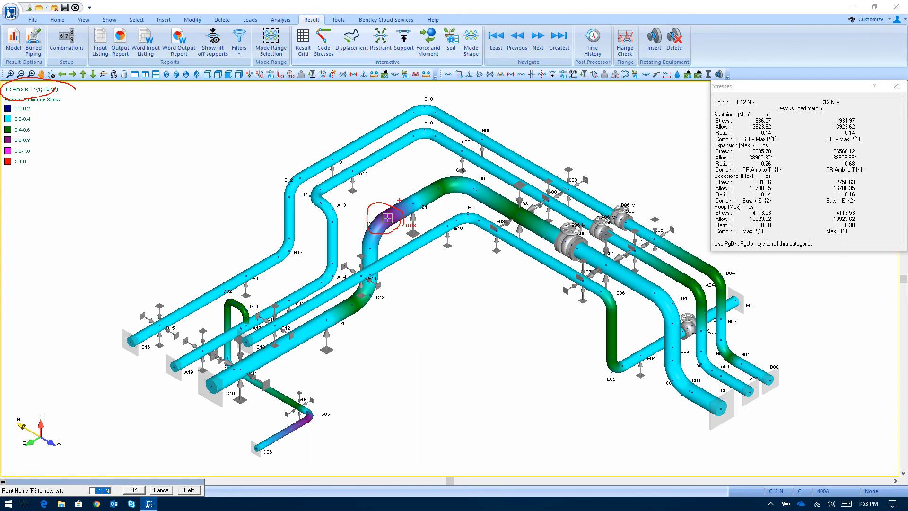
{"action": "mouse_move", "coordinate": [850, 158]}
{"action": "left_mouse_down"}
{"action": "mouse_move", "coordinate": [859, 164]}
{"action": "mouse_move", "coordinate": [838, 165]}
{"action": "mouse_move", "coordinate": [866, 161]}
{"action": "left_mouse_up"}
{"action": "key", "text": "Escape"}
{"action": "key", "text": "Escape"}
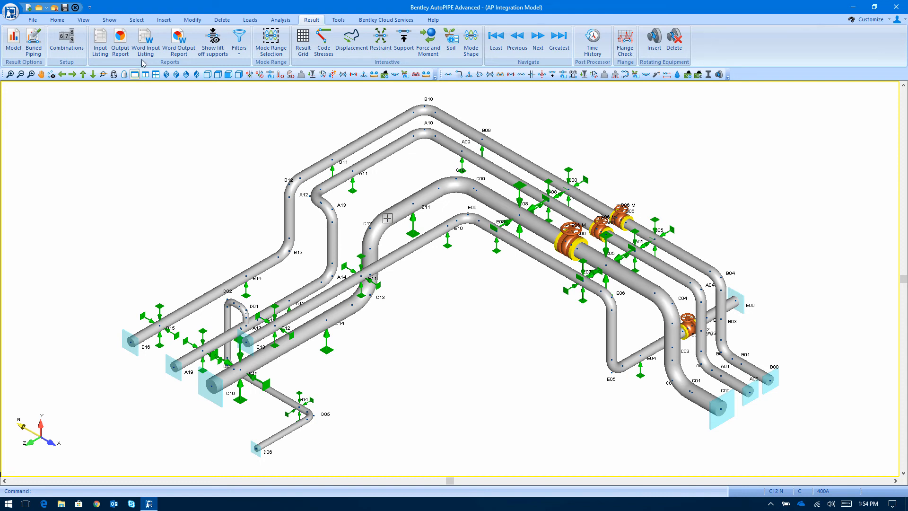
Export the model with support loads to STAAD as an SQLite Pipelink file, with the revision comment "AP Loads to STAAD".
{"action": "left_click", "coordinate": [40, 21]}
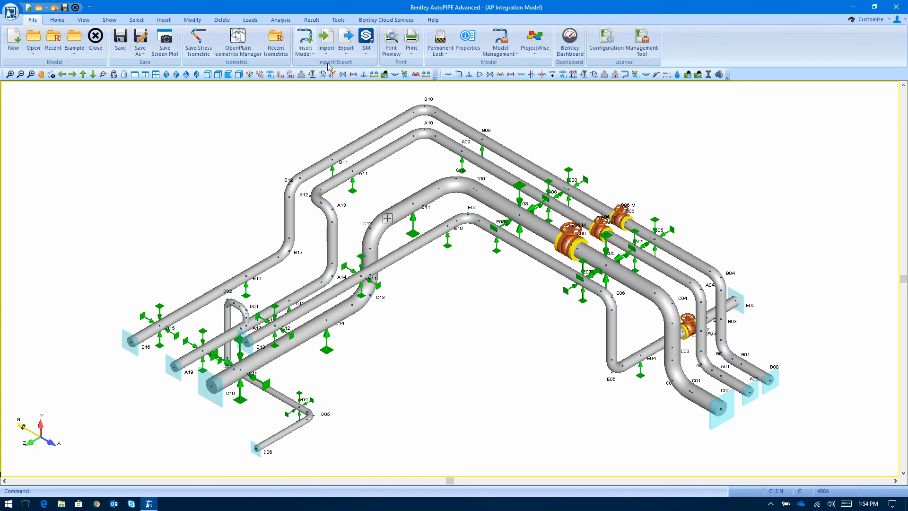
{"action": "left_click", "coordinate": [345, 45]}
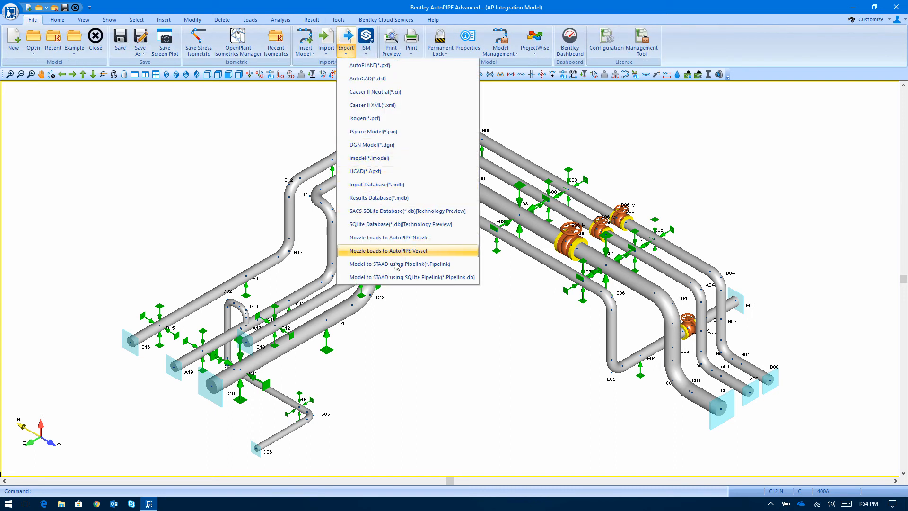
{"action": "left_click", "coordinate": [451, 283]}
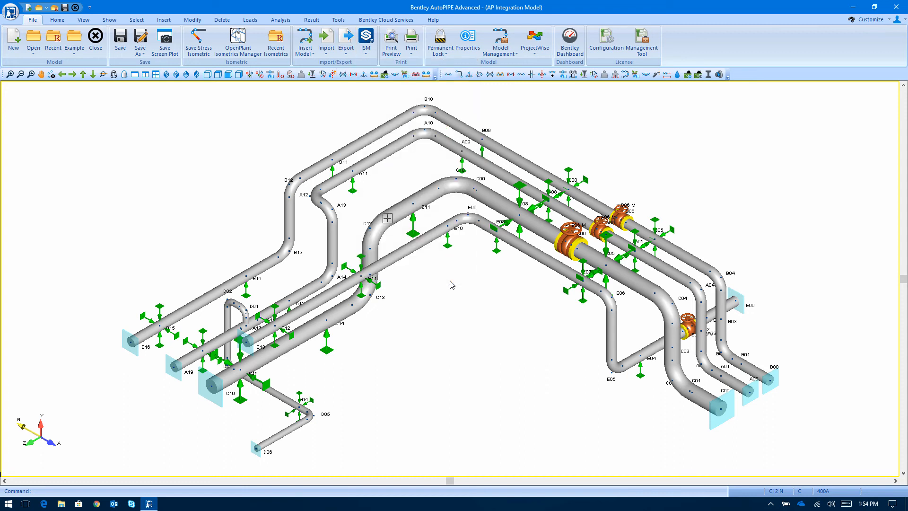
{"action": "left_click", "coordinate": [435, 264]}
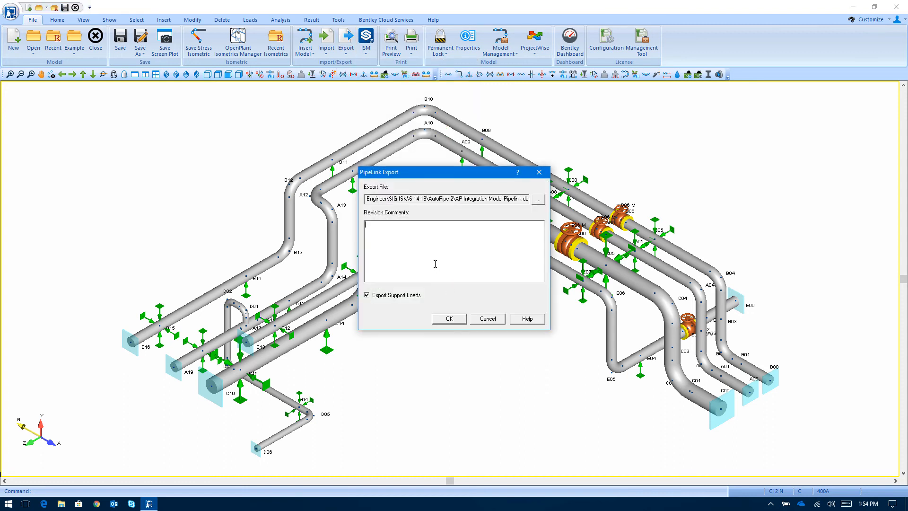
{"action": "type", "text": "AP Loads to STAAD"}
{"action": "left_click", "coordinate": [449, 319]}
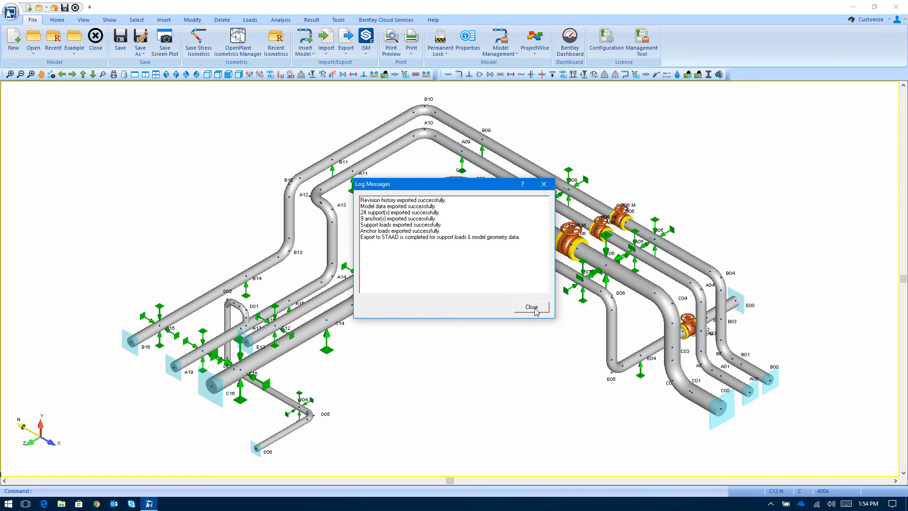
{"action": "left_click", "coordinate": [535, 310]}
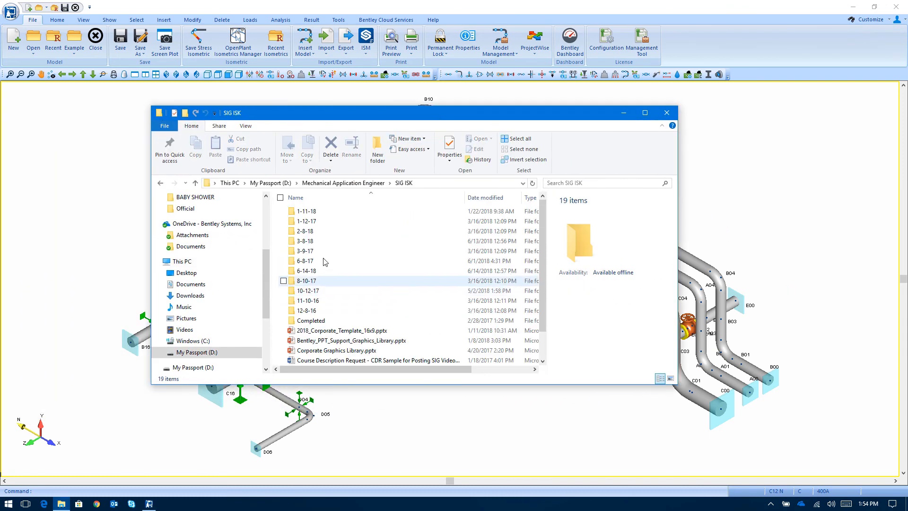
Browse to the 6-14-18\AutoPipe-2 folder, sort its files by date modified, and locate the exported AP Integration Model.Pipelink.db.
{"action": "double_click", "coordinate": [314, 273]}
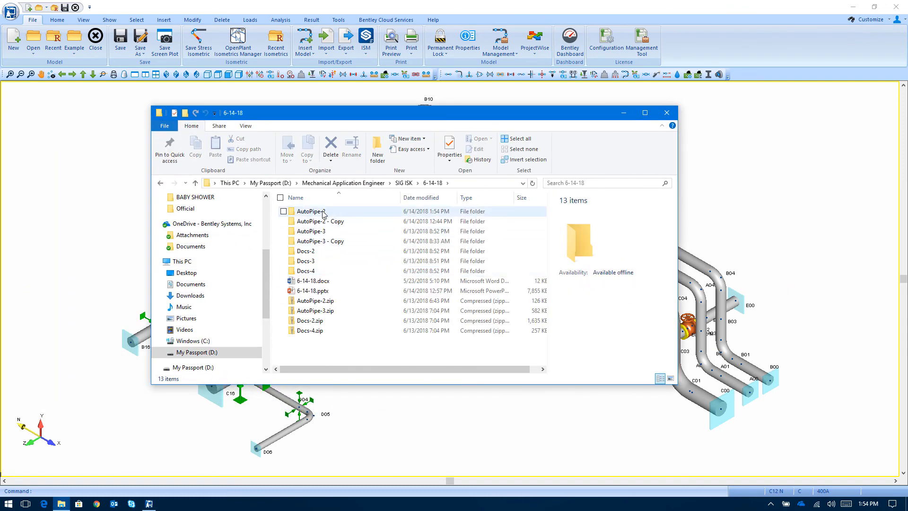
{"action": "double_click", "coordinate": [324, 213]}
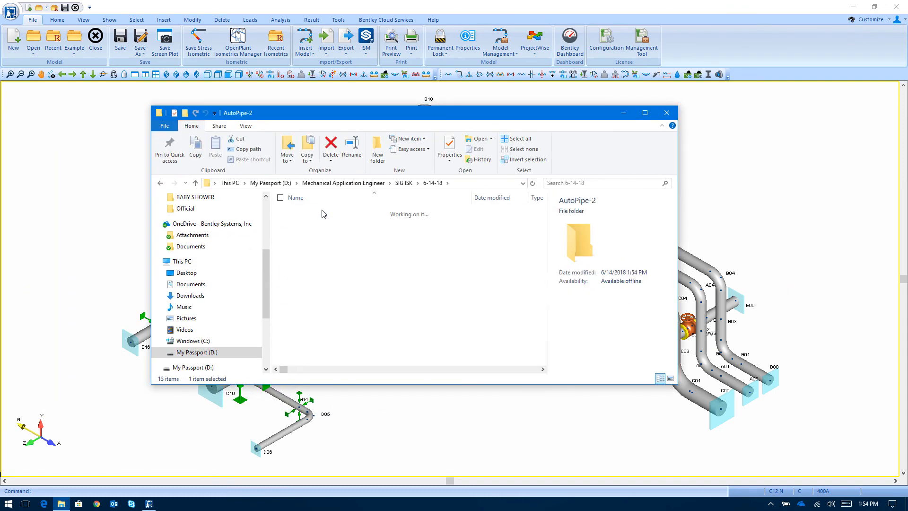
{"action": "left_click", "coordinate": [497, 198]}
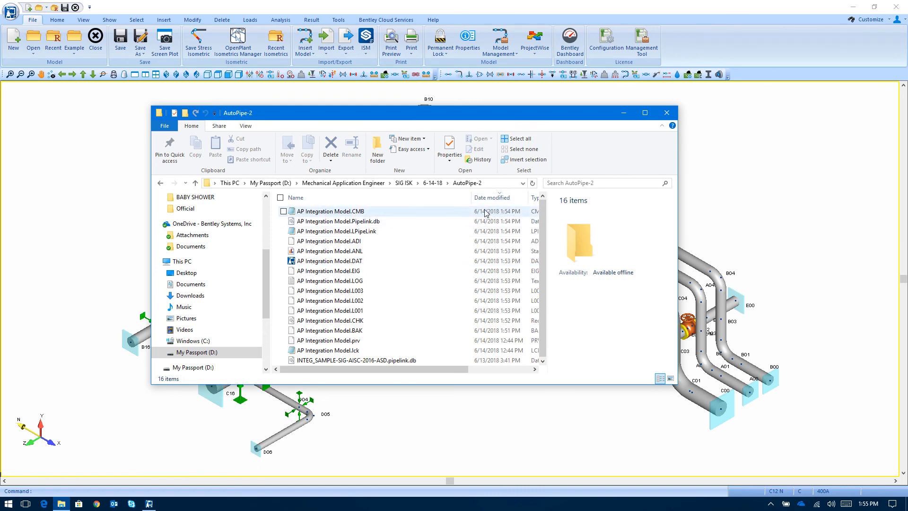
{"action": "left_click", "coordinate": [377, 214]}
{"action": "left_click", "coordinate": [373, 223]}
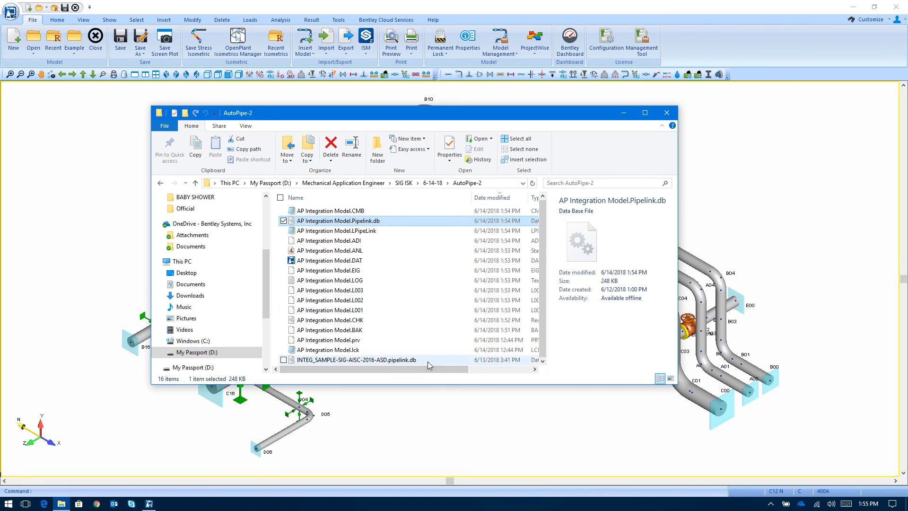
Locate the structural exchange file INTEG_SAMPLE-SIG-AISC-2016-ASD.pipelink.db in the folder and return to the piping model.
{"action": "key", "text": "ctrl+2"}
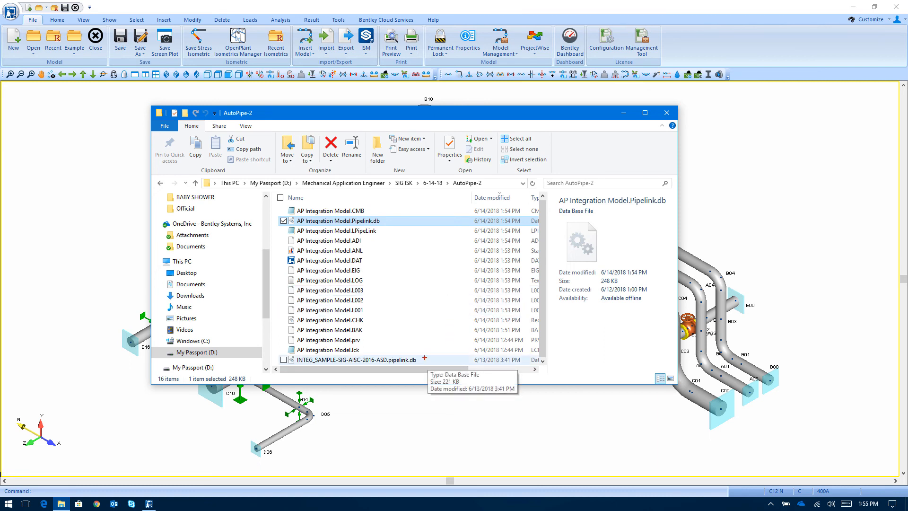
{"action": "mouse_move", "coordinate": [425, 358]}
{"action": "left_mouse_down"}
{"action": "mouse_move", "coordinate": [332, 348]}
{"action": "mouse_move", "coordinate": [326, 377]}
{"action": "mouse_move", "coordinate": [429, 359]}
{"action": "left_mouse_up"}
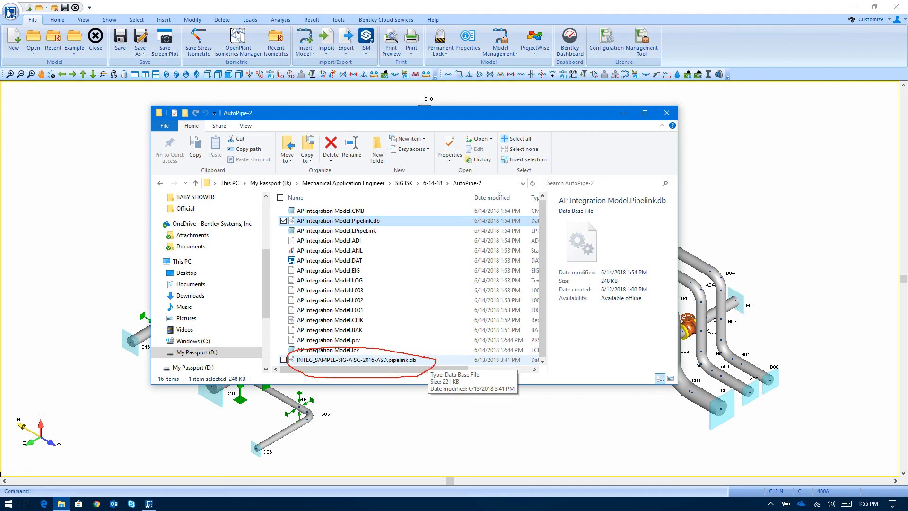
{"action": "key", "text": "Escape"}
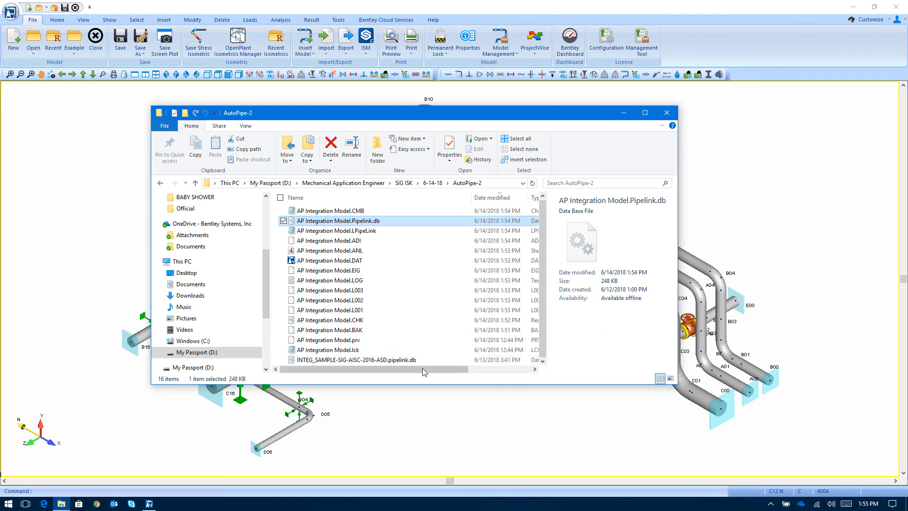
{"action": "left_click", "coordinate": [419, 360]}
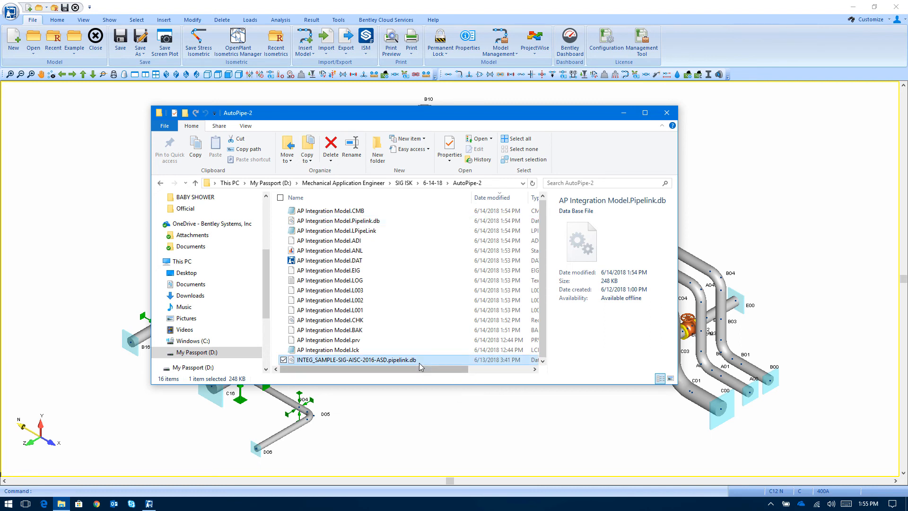
{"action": "left_click", "coordinate": [409, 412]}
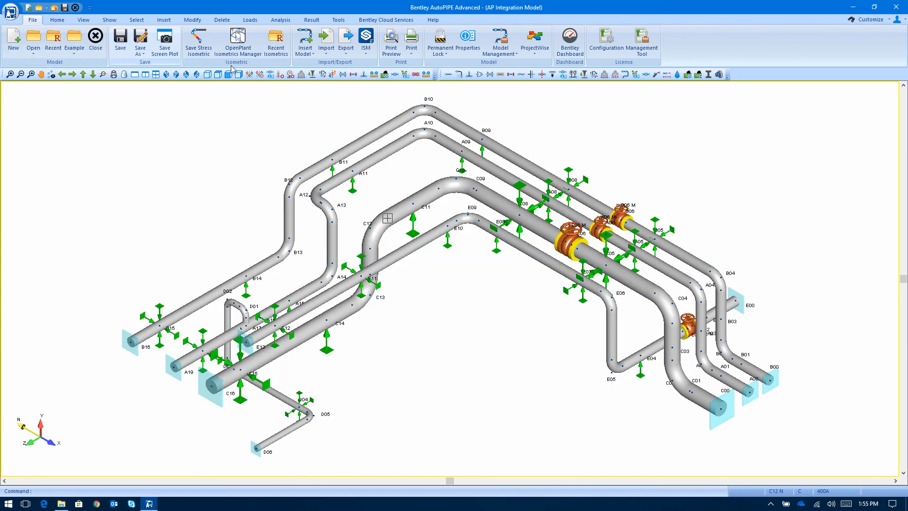
Insert the STAAD model from the SQLite file INTEG_SAMPLE-SIG-AISC-2016-ASD.pipelink.db, importing structure, loads and pipe connections with point dead loads and support connections.
{"action": "left_click", "coordinate": [308, 54]}
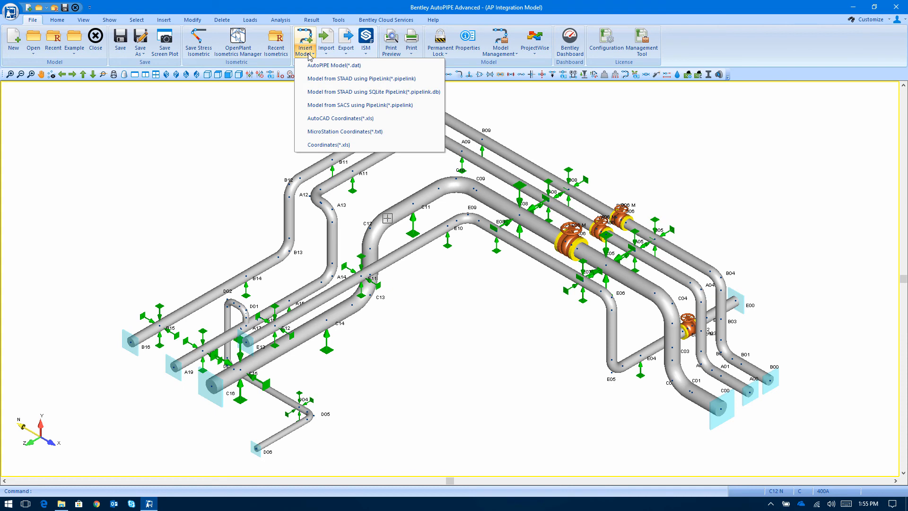
{"action": "left_click", "coordinate": [387, 93]}
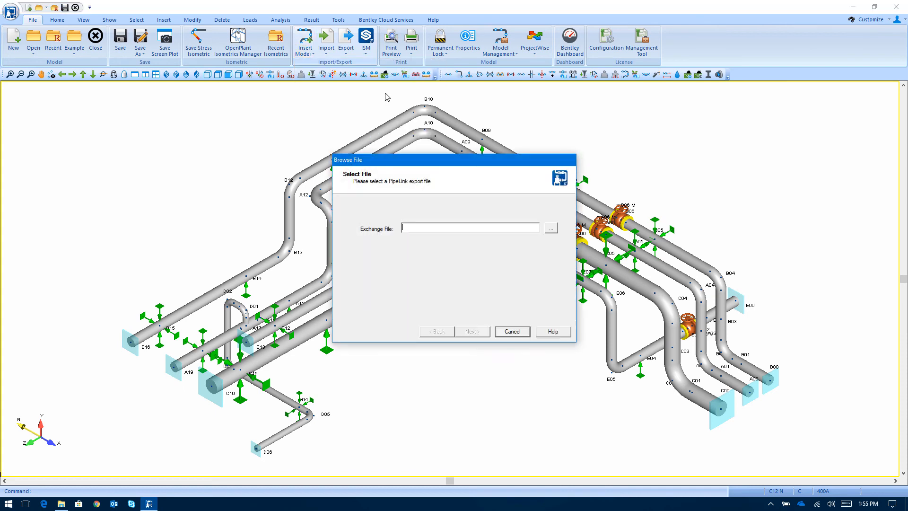
{"action": "left_click", "coordinate": [551, 228]}
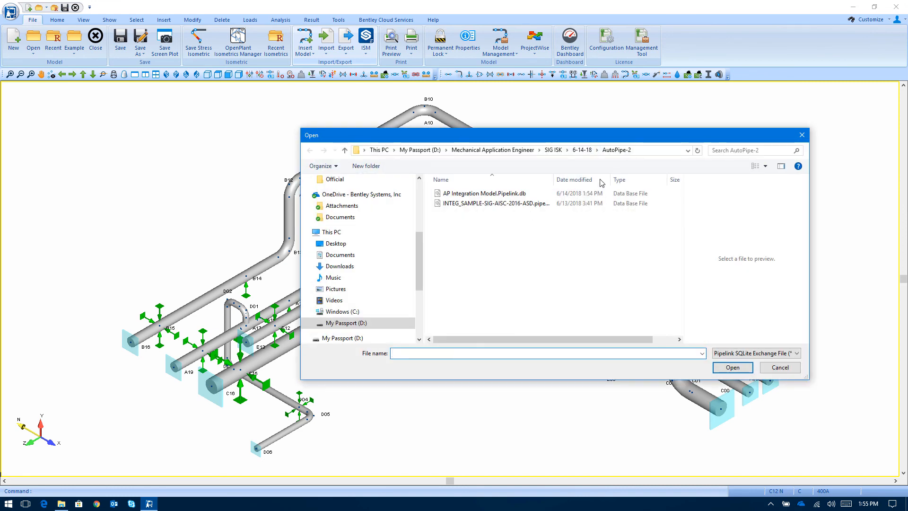
{"action": "double_click", "coordinate": [524, 203]}
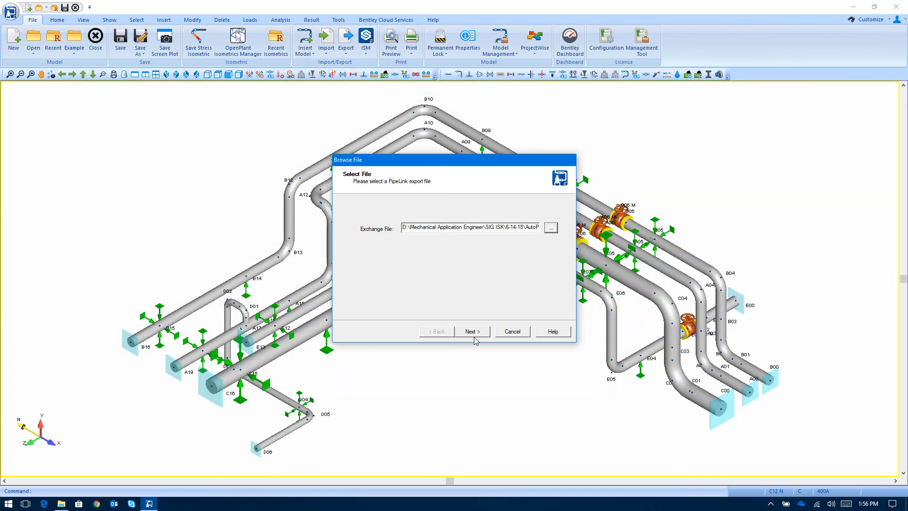
{"action": "left_click", "coordinate": [473, 332]}
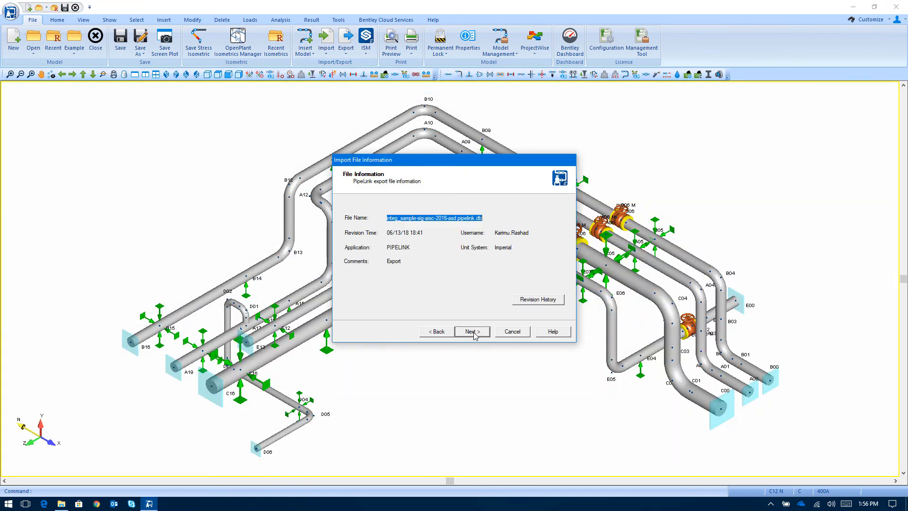
{"action": "left_click", "coordinate": [473, 332]}
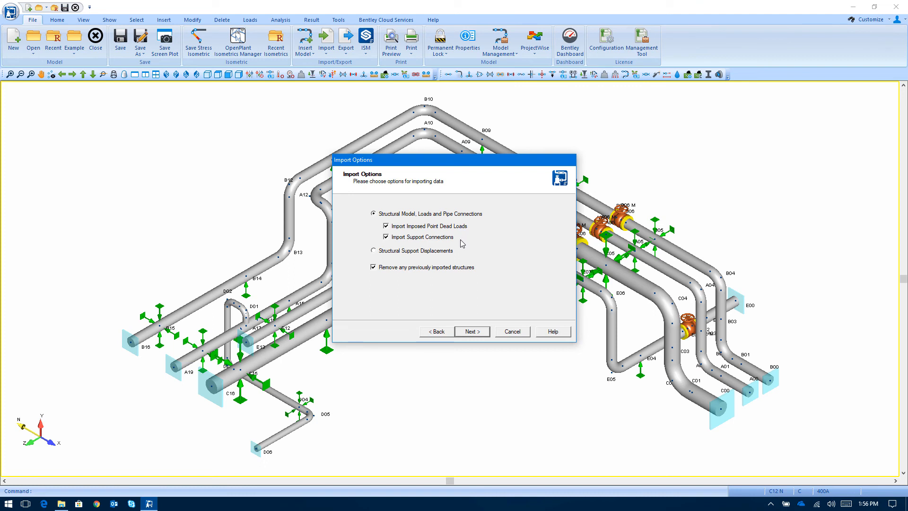
{"action": "left_click", "coordinate": [470, 332]}
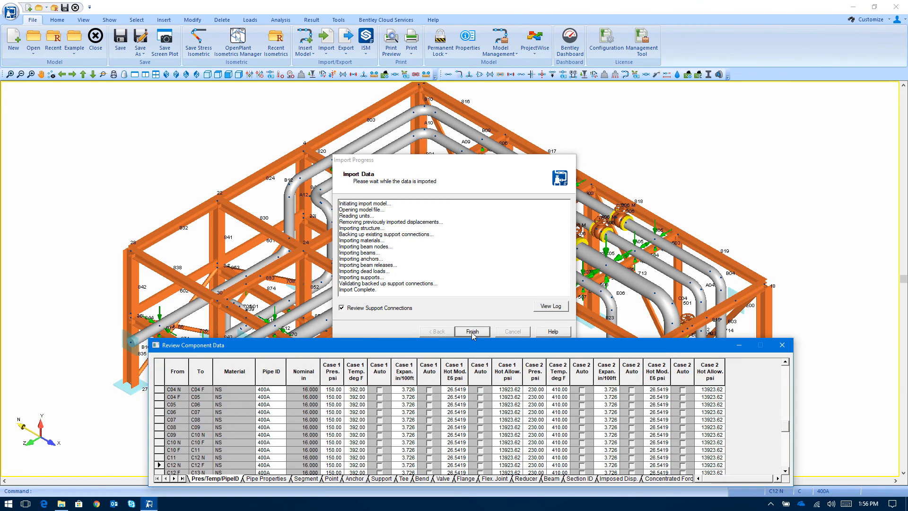
Check the import log, accept all imported support connections, and close the component data review.
{"action": "left_click", "coordinate": [555, 310]}
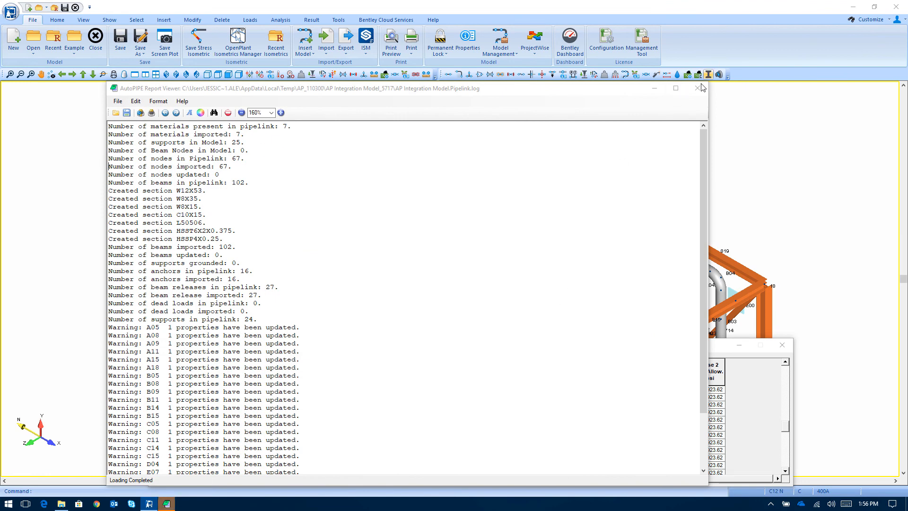
{"action": "left_click", "coordinate": [698, 88]}
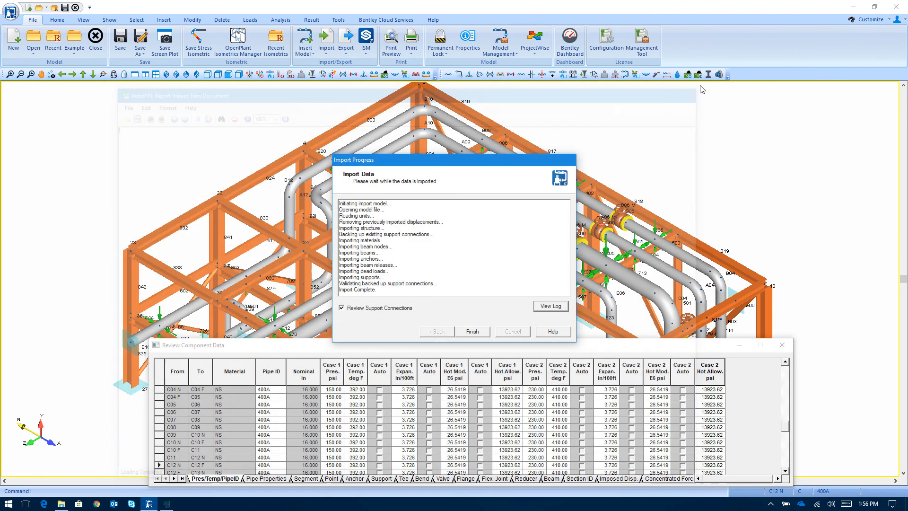
{"action": "left_click", "coordinate": [486, 331]}
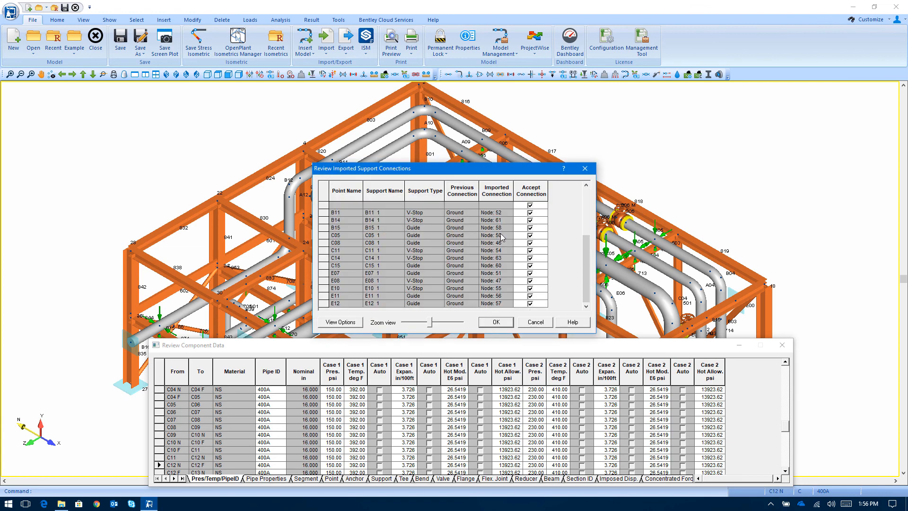
{"action": "left_click", "coordinate": [483, 322]}
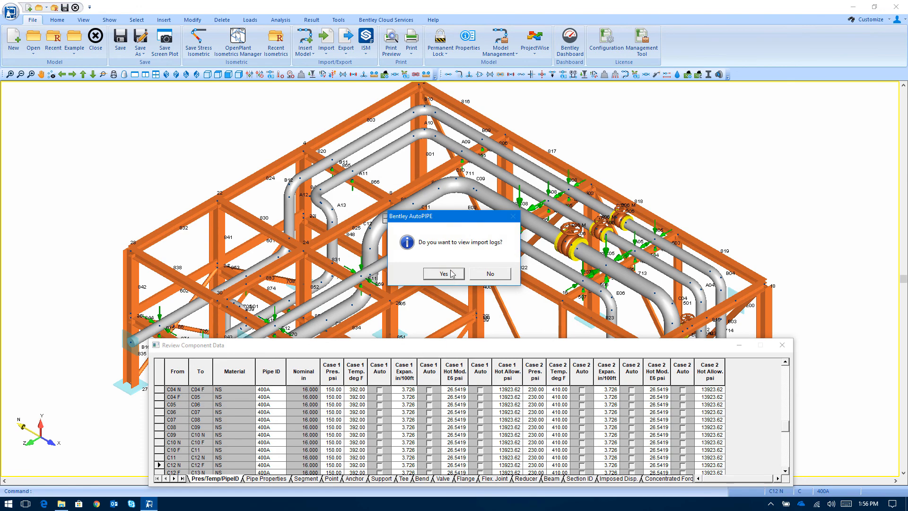
{"action": "left_click", "coordinate": [486, 275]}
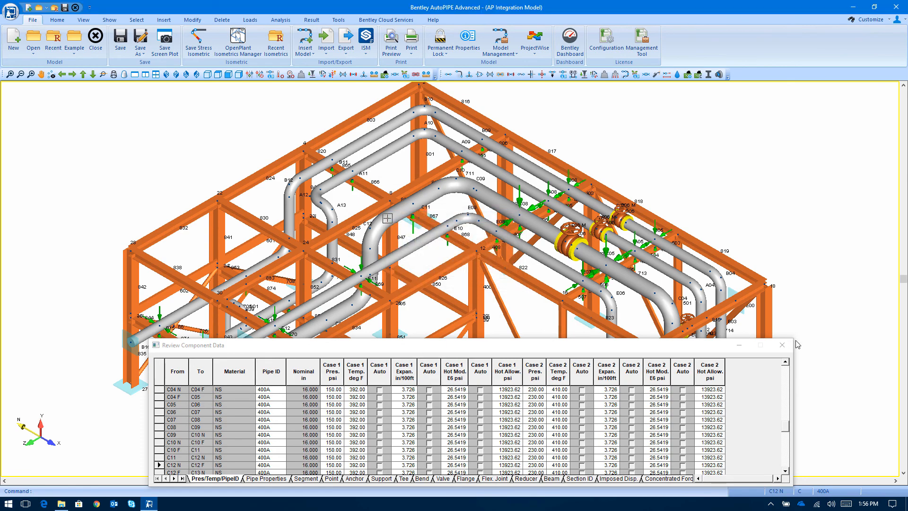
{"action": "left_click", "coordinate": [782, 345]}
Check which structural node the guide support at C15 is connected to, without changing the support, and inspect that node on the beam.
{"action": "scroll", "coordinate": [242, 387], "scroll_direction": "up", "scroll_amount": 5}
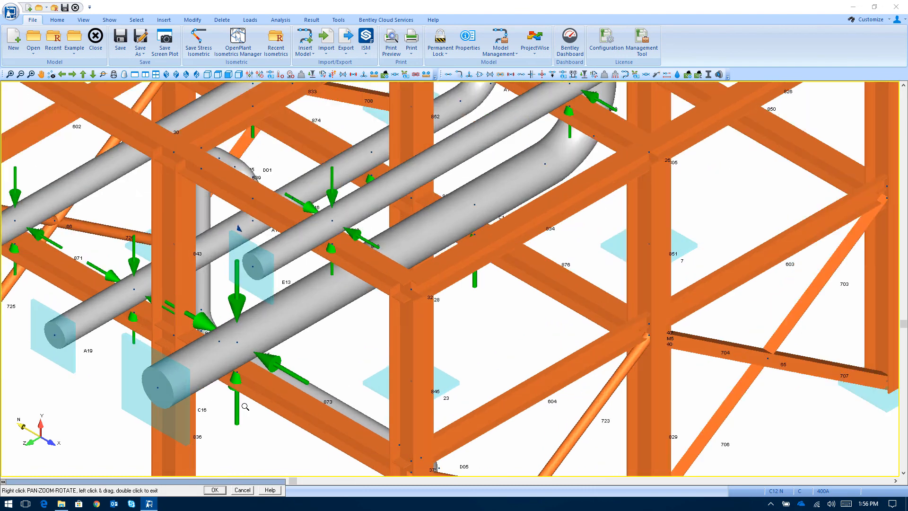
{"action": "double_click", "coordinate": [245, 408]}
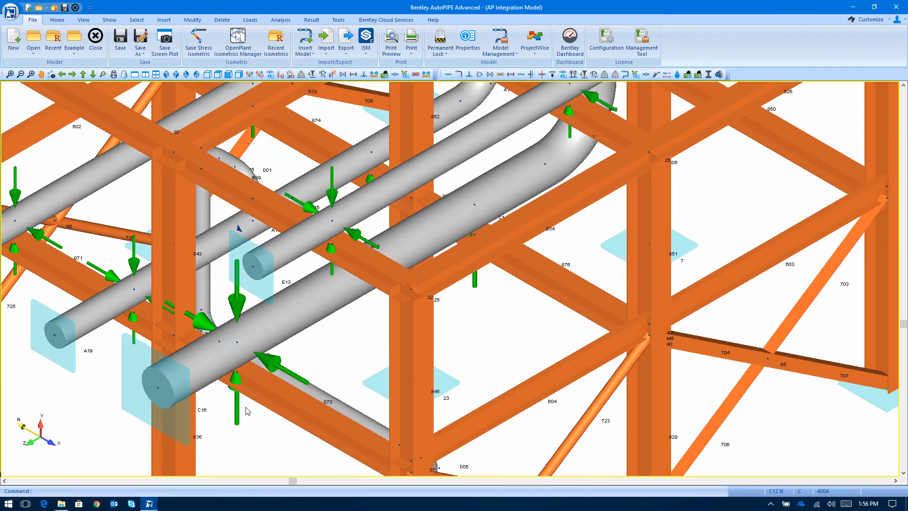
{"action": "double_click", "coordinate": [239, 305]}
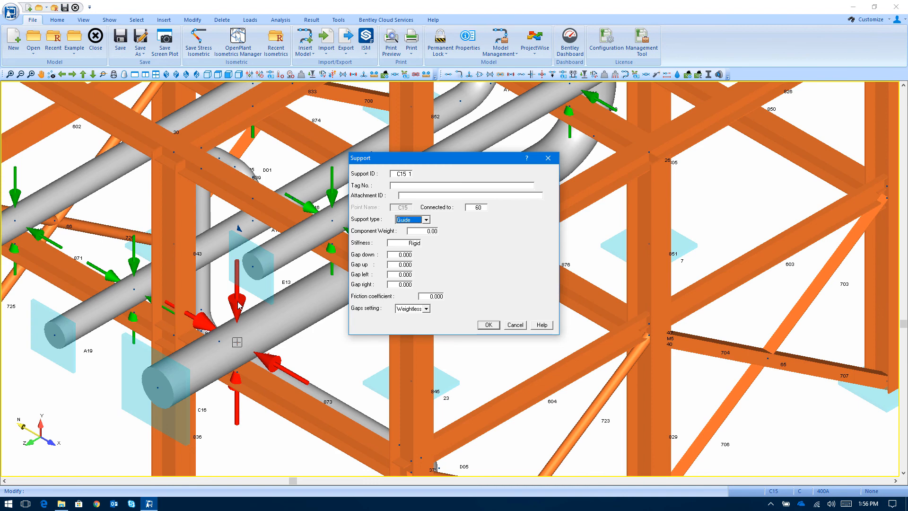
{"action": "key", "text": "shift+Tab"}
{"action": "left_click", "coordinate": [239, 376]}
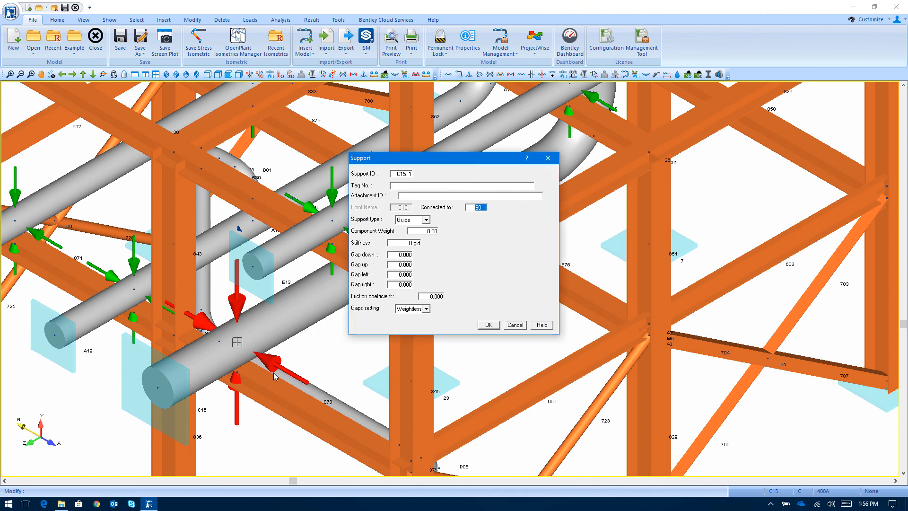
{"action": "left_click", "coordinate": [519, 325]}
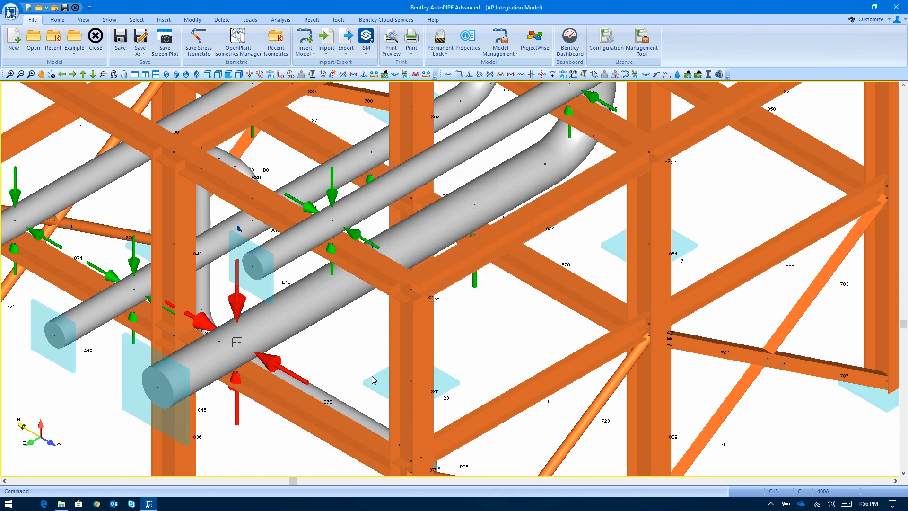
{"action": "left_click", "coordinate": [239, 376]}
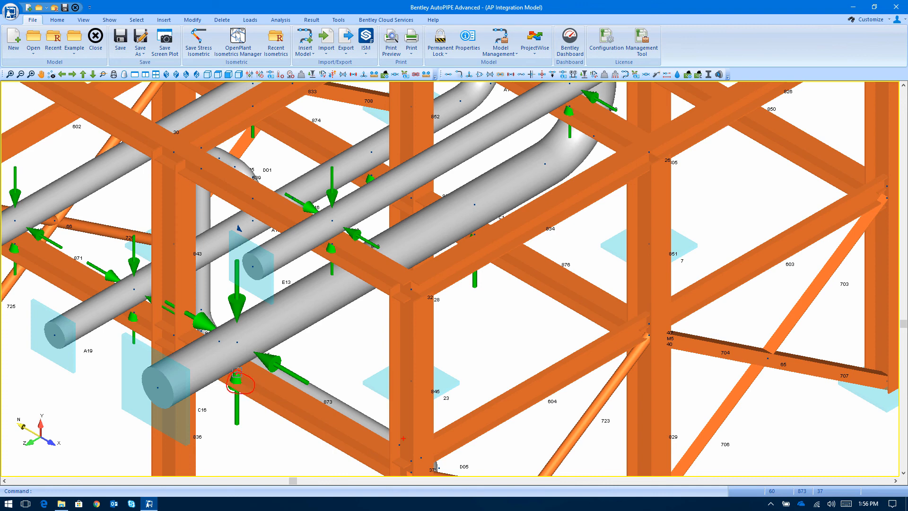
{"action": "scroll", "coordinate": [273, 400], "scroll_direction": "down", "scroll_amount": 6}
{"action": "scroll", "coordinate": [273, 400], "scroll_direction": "up", "scroll_amount": 3}
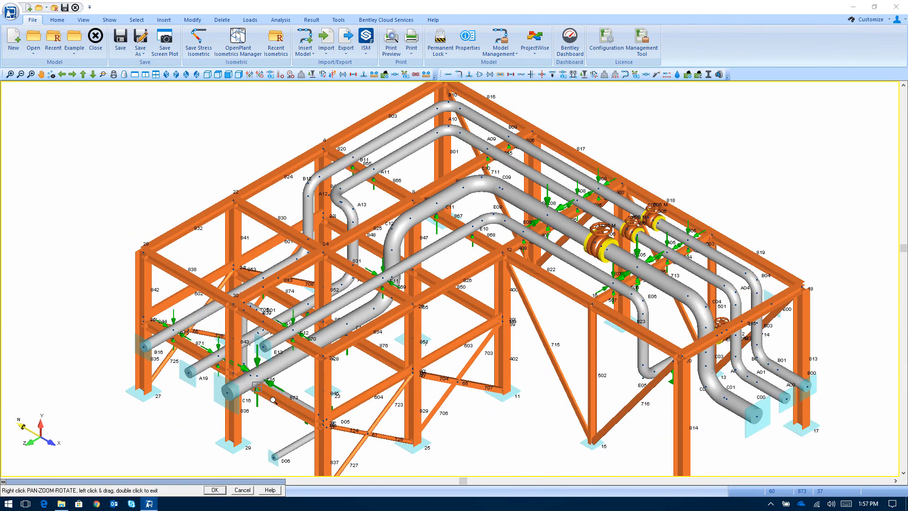
Run all analyses on the combined piping and structural model, accepting the liftoff warnings and skipping the consistency and analysis message reviews.
{"action": "left_click", "coordinate": [281, 19]}
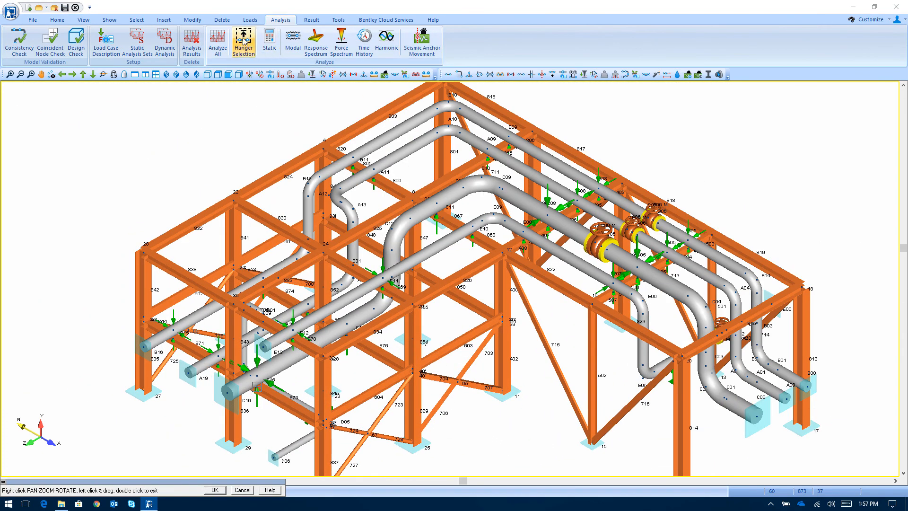
{"action": "left_click", "coordinate": [218, 40]}
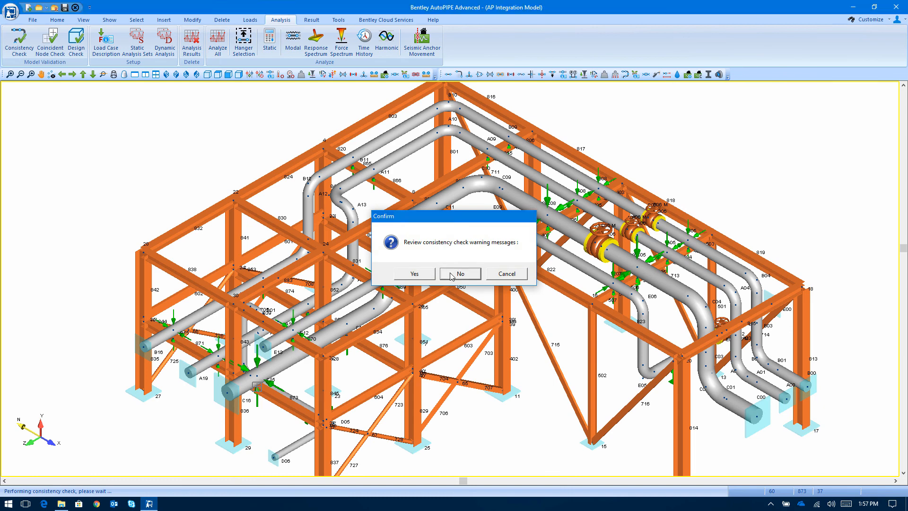
{"action": "left_click", "coordinate": [451, 274]}
{"action": "left_click", "coordinate": [448, 306]}
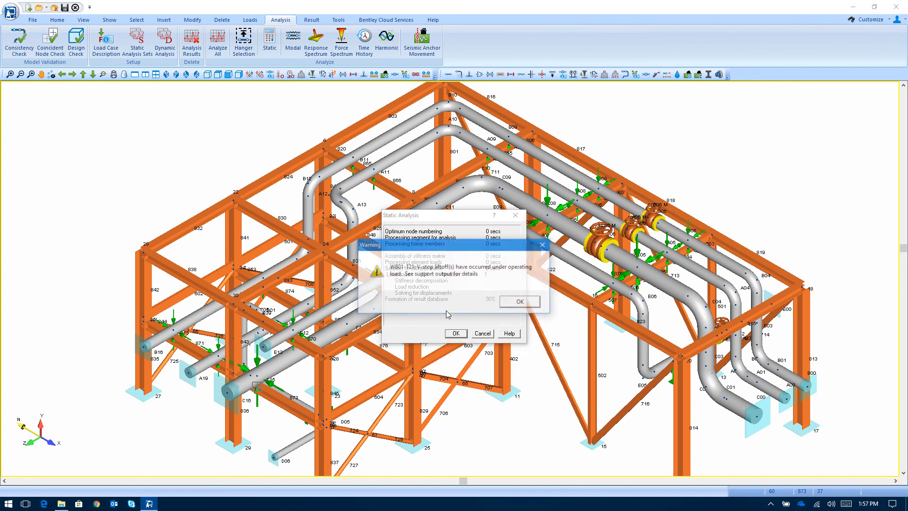
{"action": "left_click", "coordinate": [536, 305]}
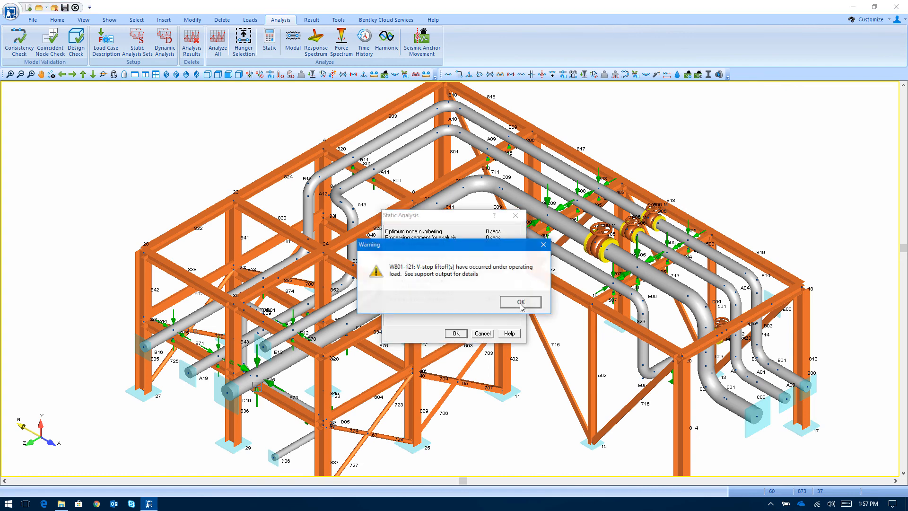
{"action": "left_click", "coordinate": [523, 306]}
{"action": "left_click", "coordinate": [521, 306]}
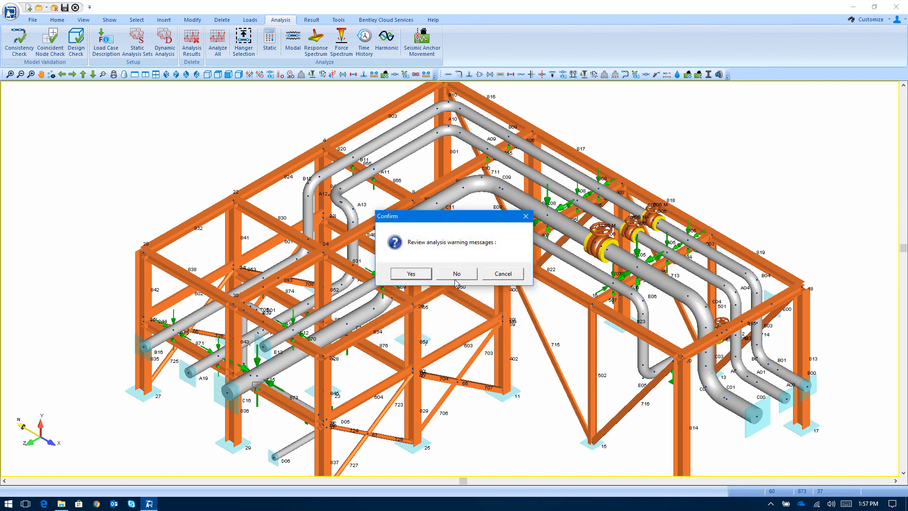
{"action": "left_click", "coordinate": [455, 273]}
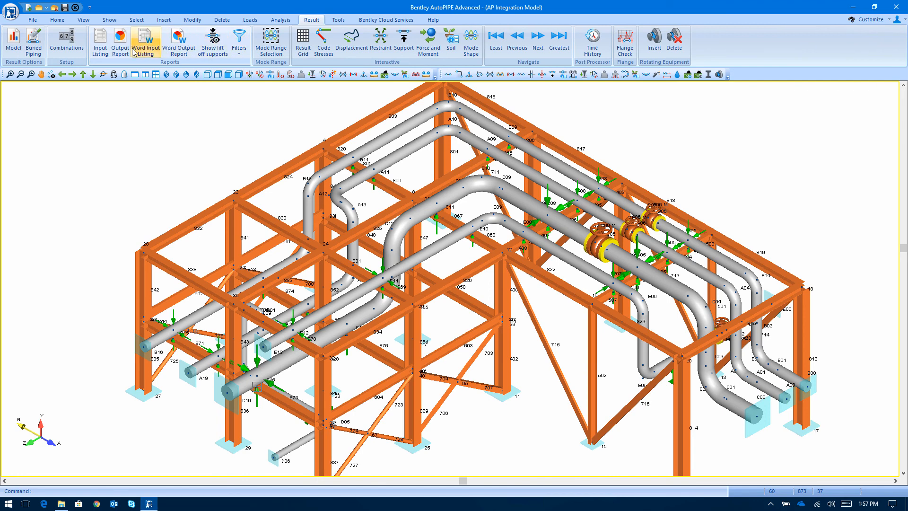
Check the code stress ratios of the combined model for all combinations on screen, including point D05 F, and close the stress results.
{"action": "left_click", "coordinate": [324, 43]}
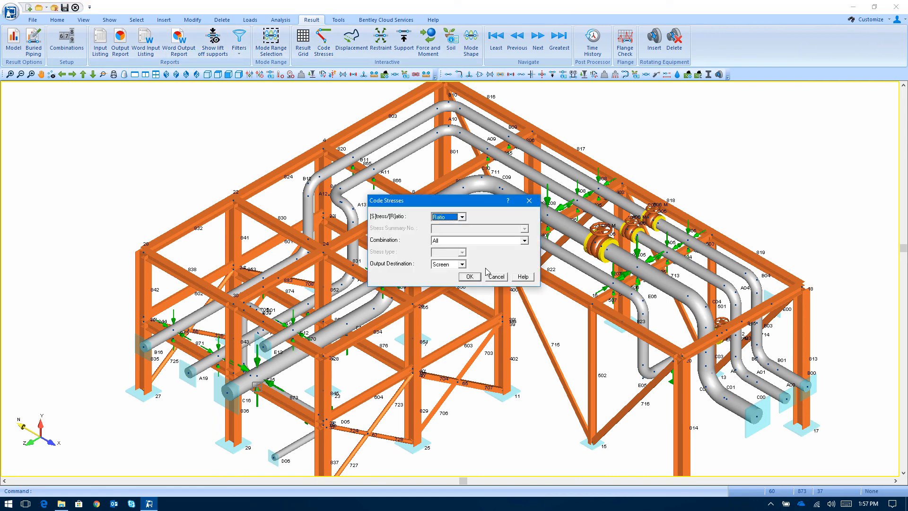
{"action": "left_click", "coordinate": [469, 276]}
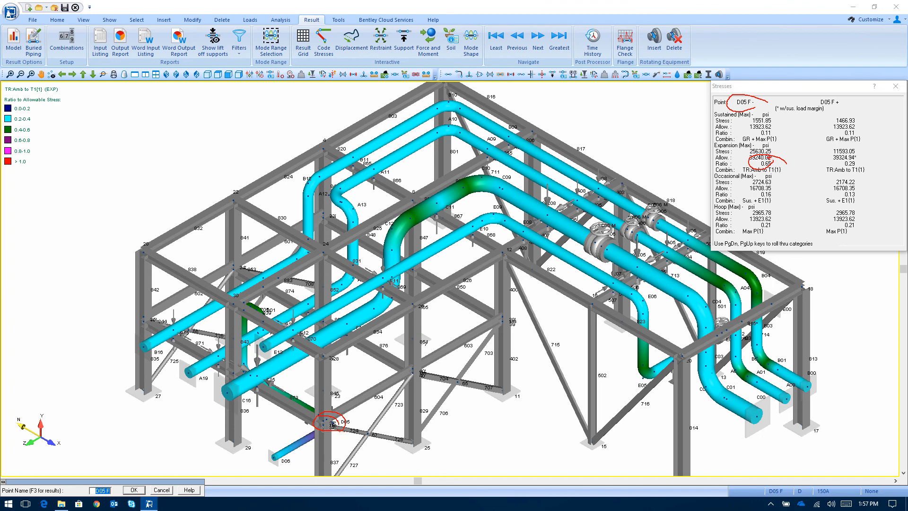
{"action": "key", "text": "Escape"}
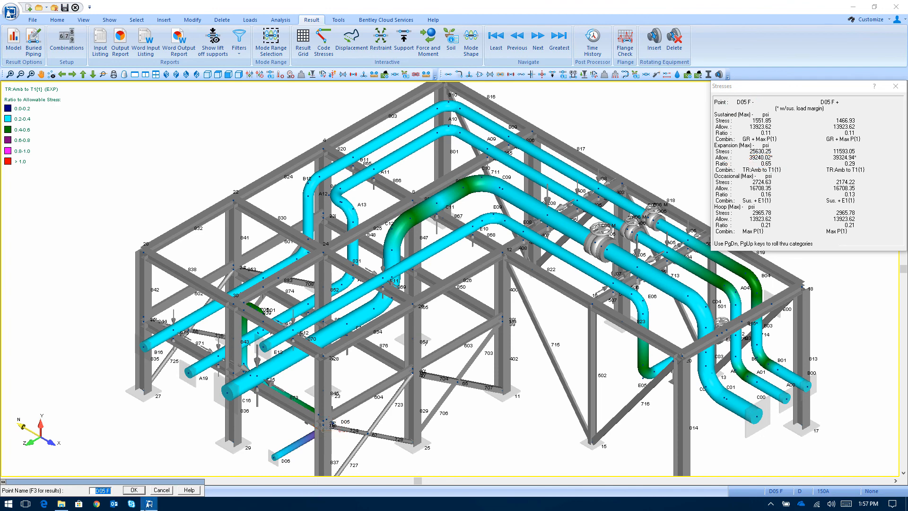
{"action": "key", "text": "Escape"}
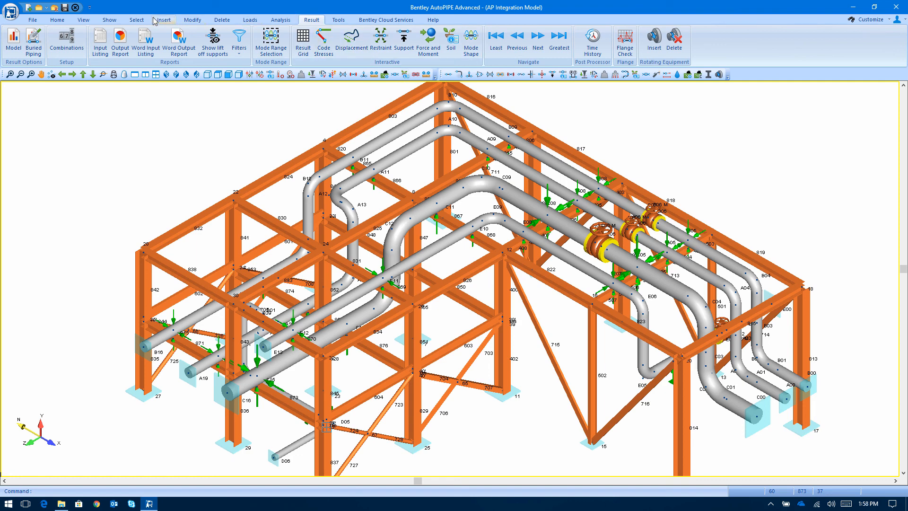
Review the available options for inserting a STAAD model through PipeLink or SQLite PipeLink, without inserting anything.
{"action": "left_click", "coordinate": [33, 20]}
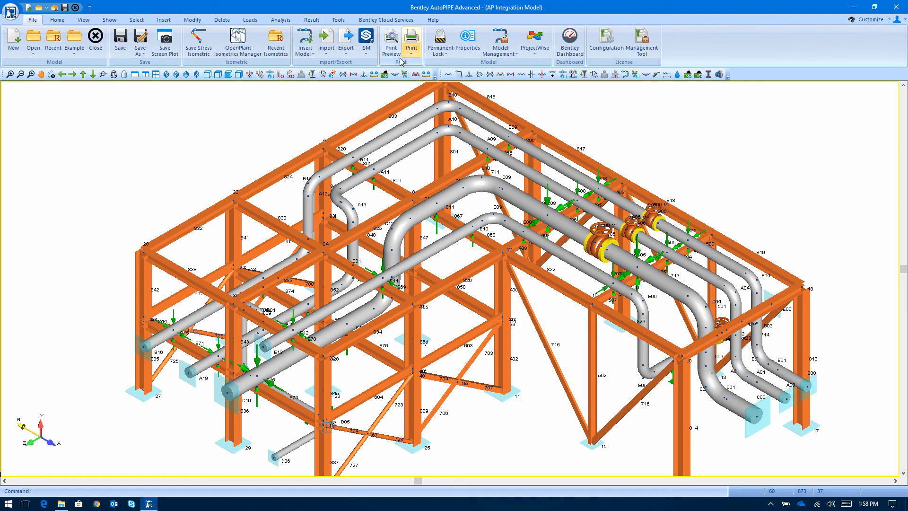
{"action": "left_click", "coordinate": [345, 48]}
{"action": "left_click", "coordinate": [306, 53]}
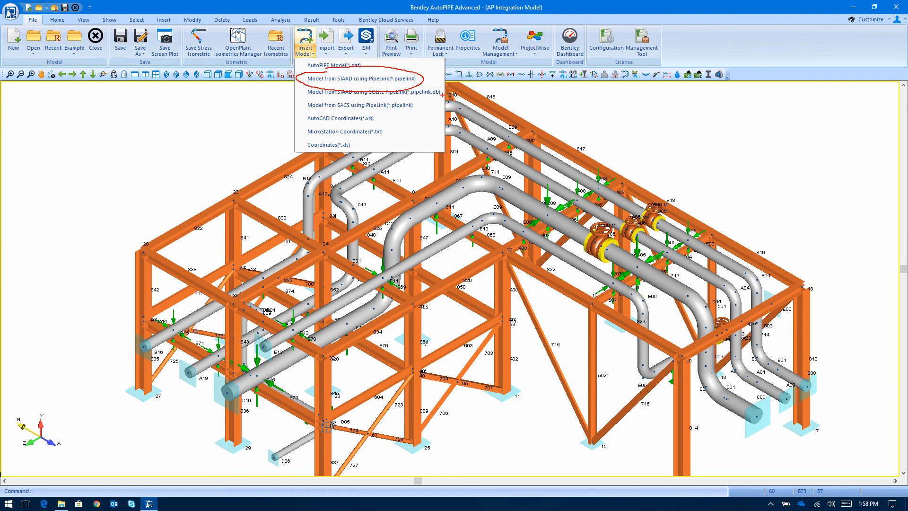
{"action": "mouse_move", "coordinate": [449, 89]}
{"action": "left_mouse_down"}
{"action": "mouse_move", "coordinate": [405, 82]}
{"action": "mouse_move", "coordinate": [452, 91]}
{"action": "left_mouse_up"}
{"action": "mouse_move", "coordinate": [454, 58]}
{"action": "left_mouse_down"}
{"action": "mouse_move", "coordinate": [428, 62]}
{"action": "mouse_move", "coordinate": [435, 73]}
{"action": "left_mouse_up"}
{"action": "key", "text": "Escape"}
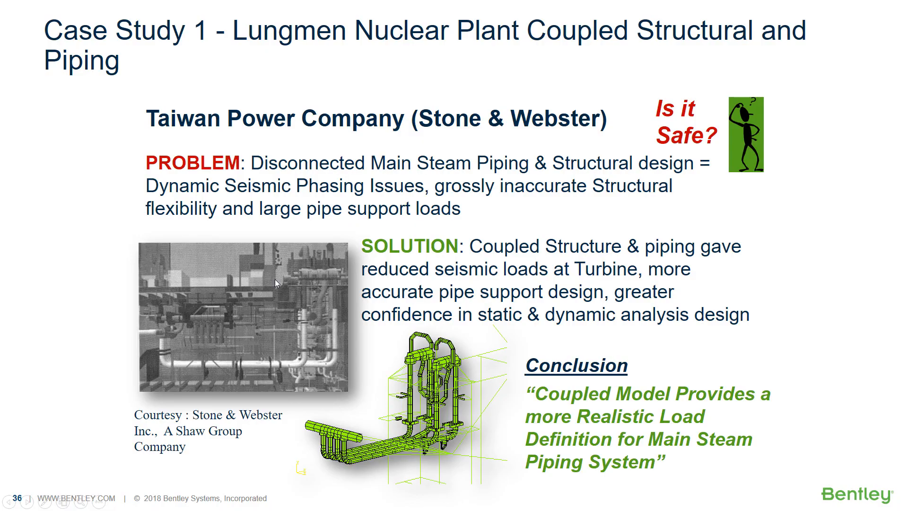
{"action": "key", "text": "Right"}
{"action": "key", "text": "Right"}
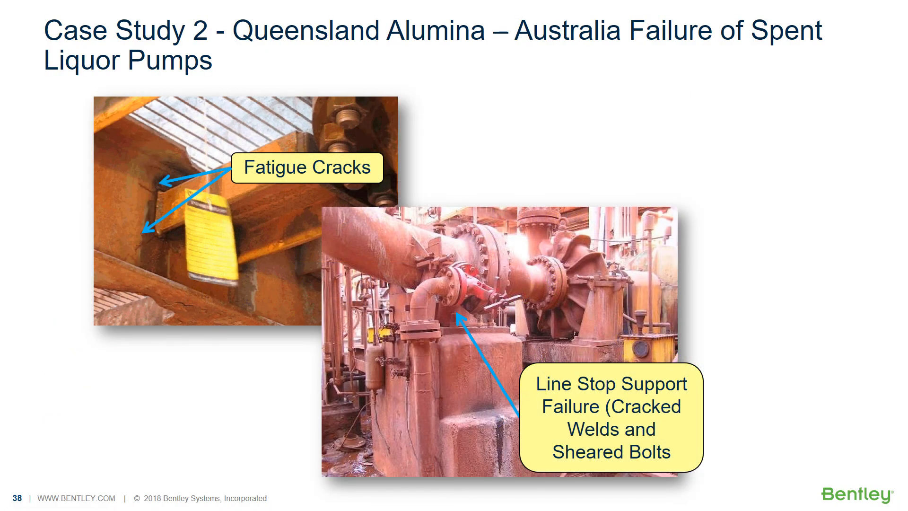
{"action": "key", "text": "Right"}
{"action": "key", "text": "Right"}
{"action": "key", "text": "Right"}
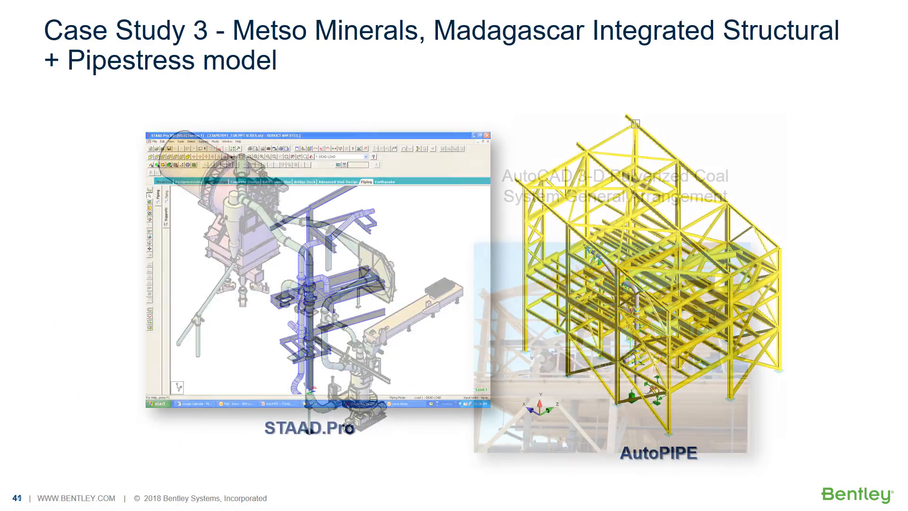
{"action": "key", "text": "Right"}
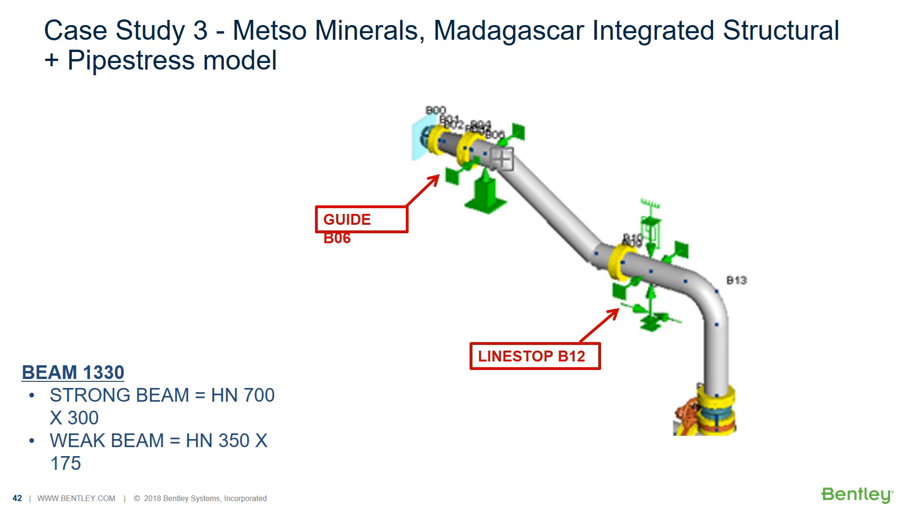
{"action": "key", "text": "Right"}
{"action": "key", "text": "Right"}
{"action": "key", "text": "Right"}
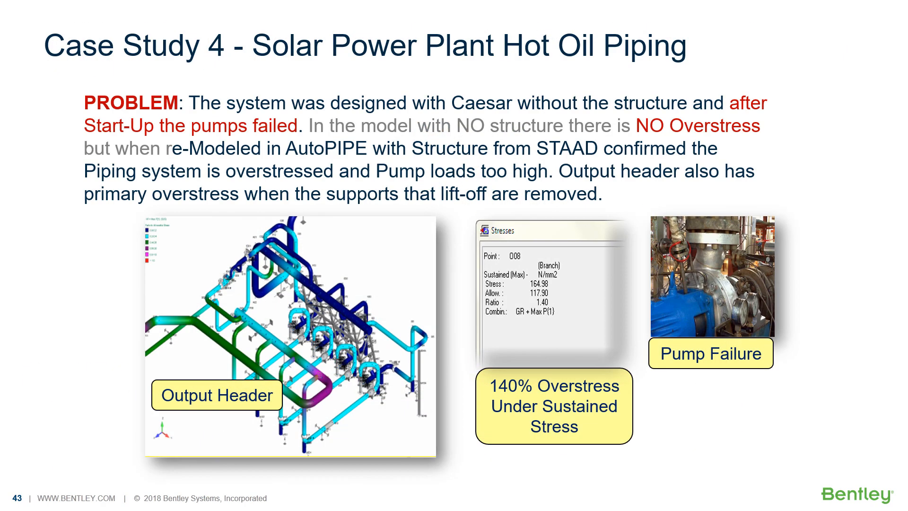
{"action": "key", "text": "Right"}
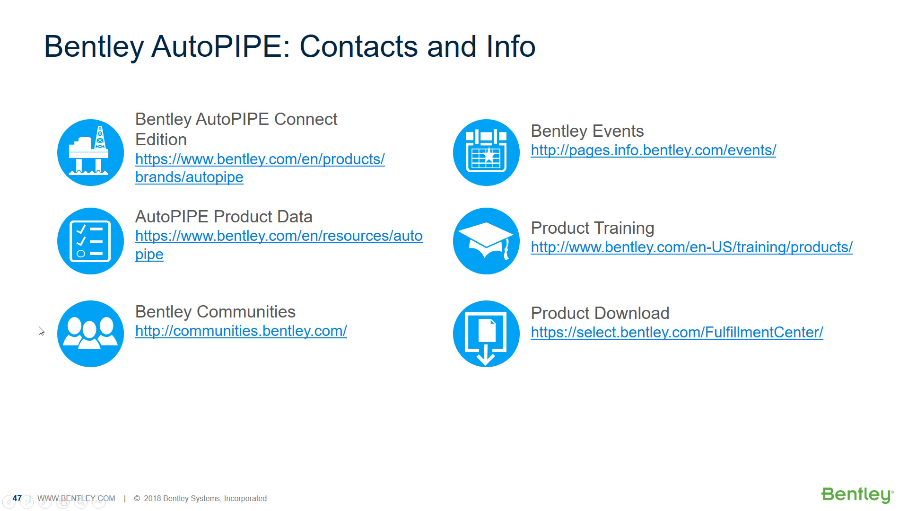
{"action": "key", "text": "Right"}
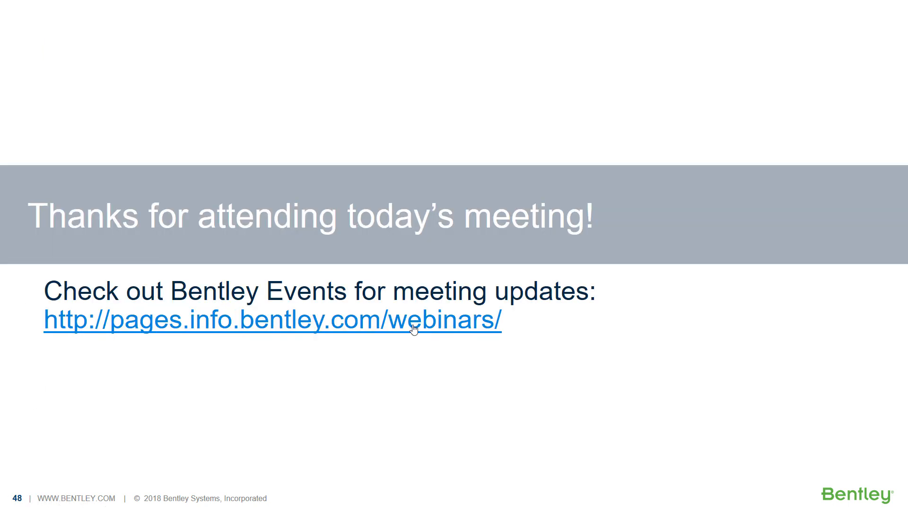